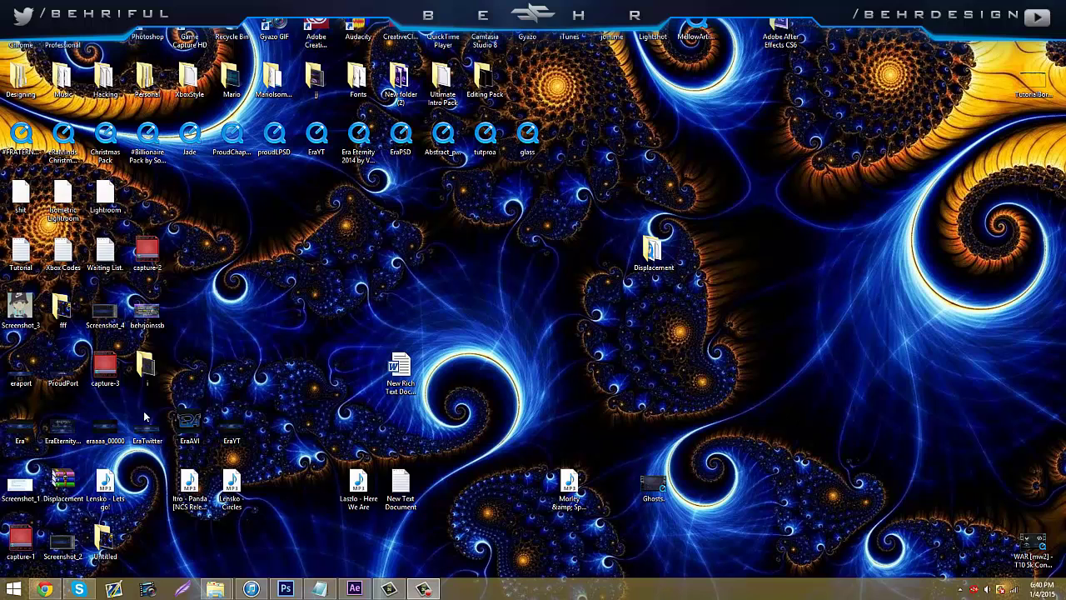
Preview the eraport and Era banner images from the desktop in the image viewer, then close it
double_click(24, 375)
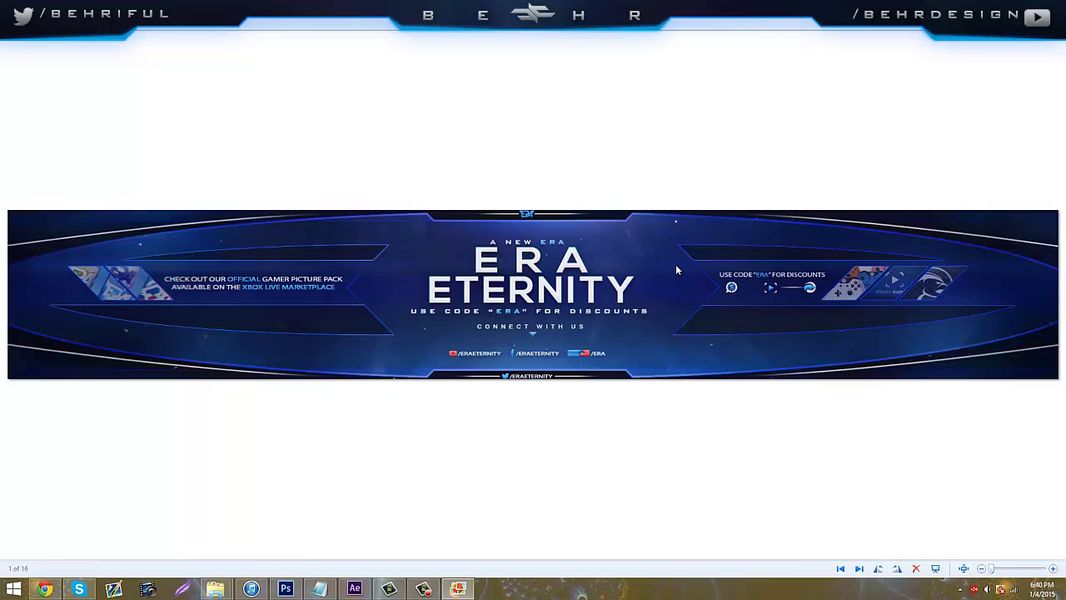
key(super+Down)
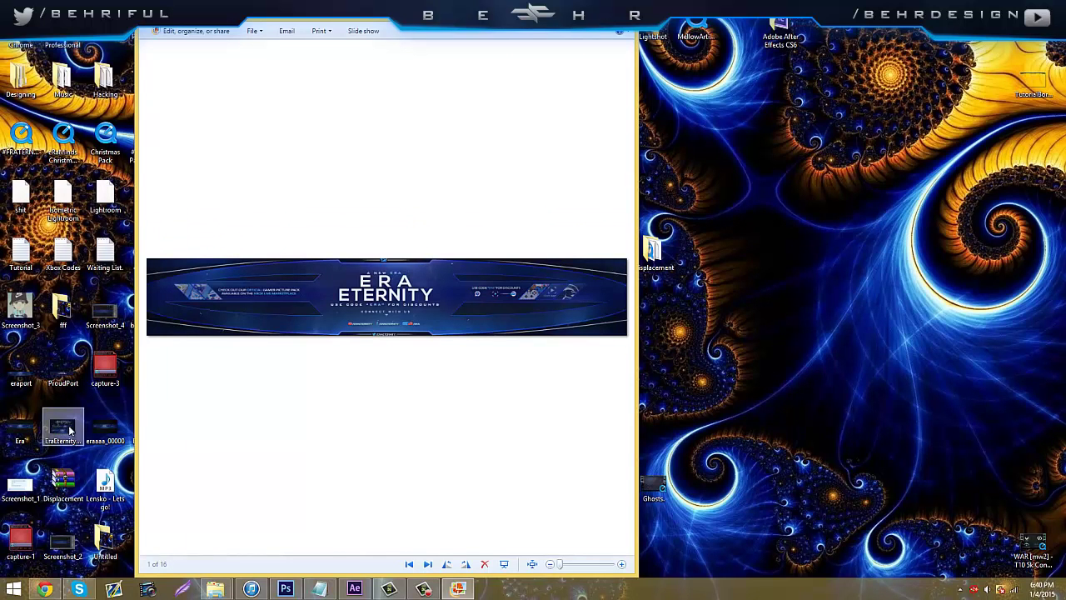
double_click(20, 429)
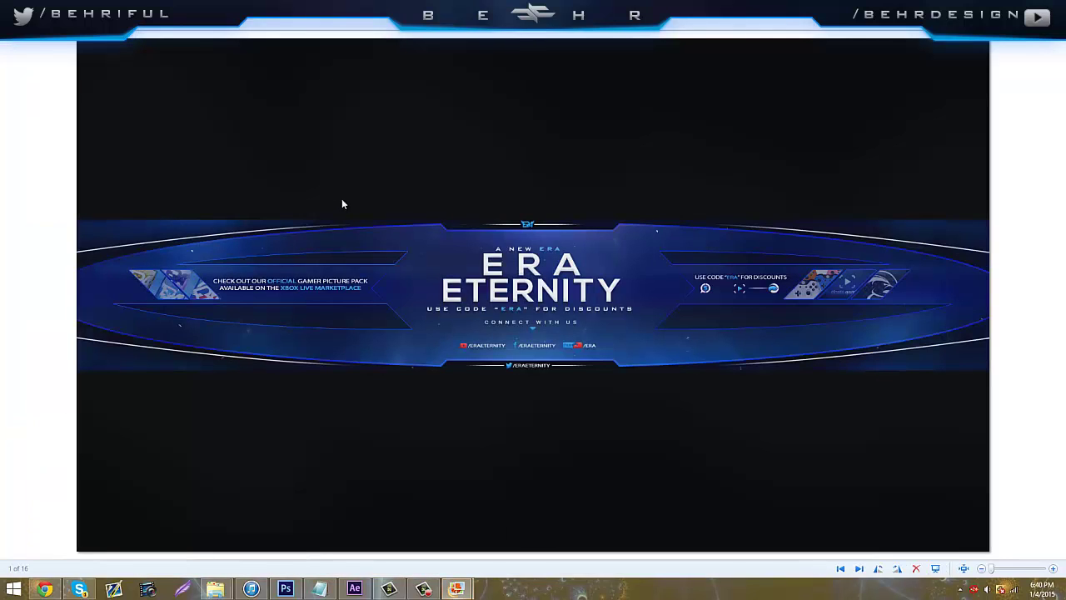
mouse_move(456, 589)
click(400, 534)
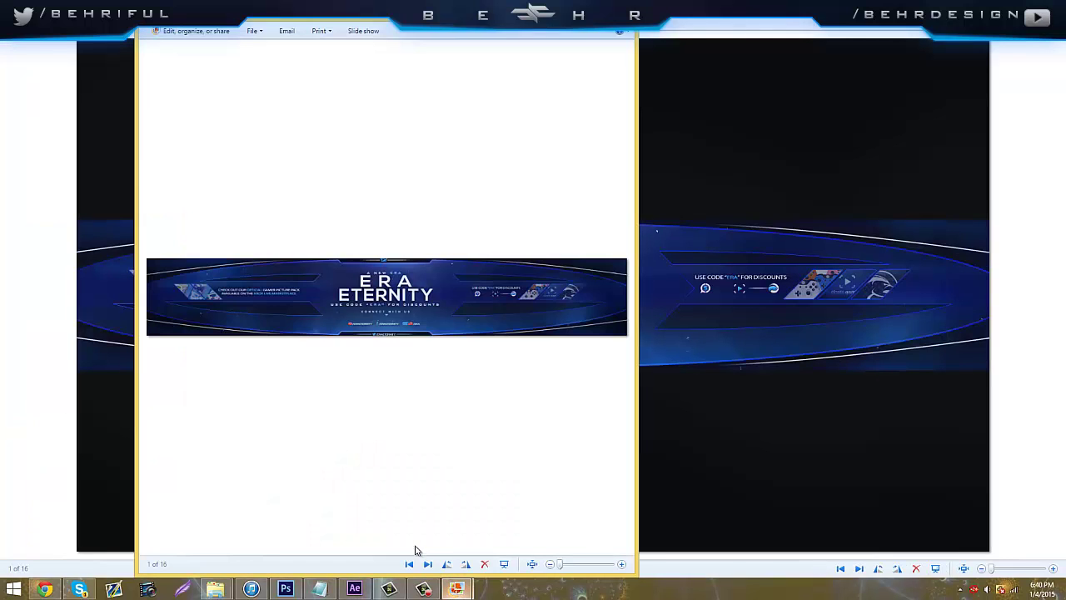
key(super+Up)
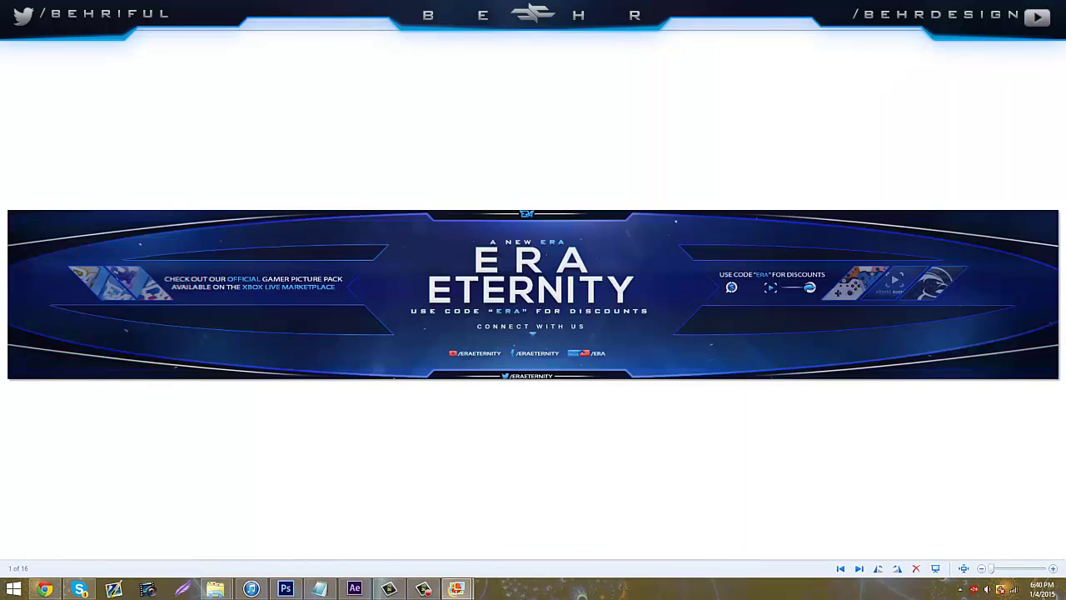
mouse_move(456, 589)
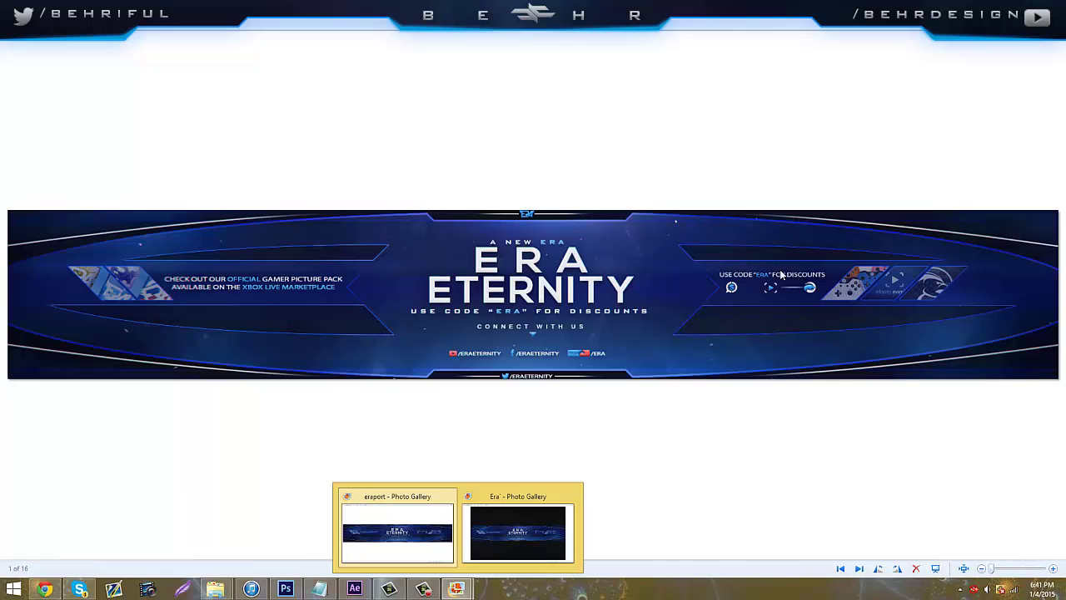
click(516, 531)
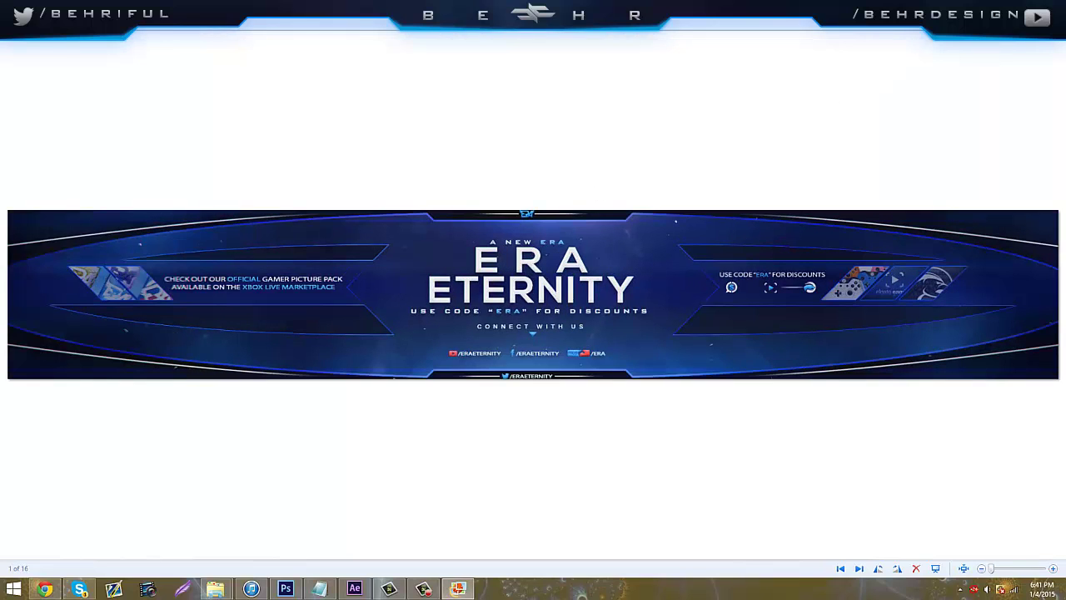
key(Escape)
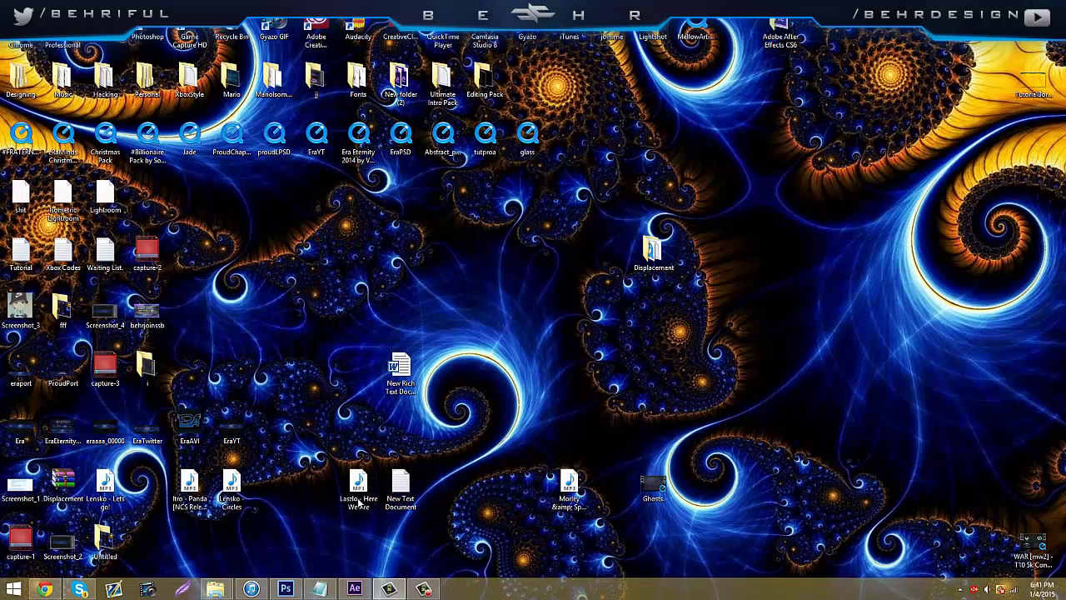
Save the Photoshop banner as a PNG copy named tutorial1 on the Desktop
click(297, 584)
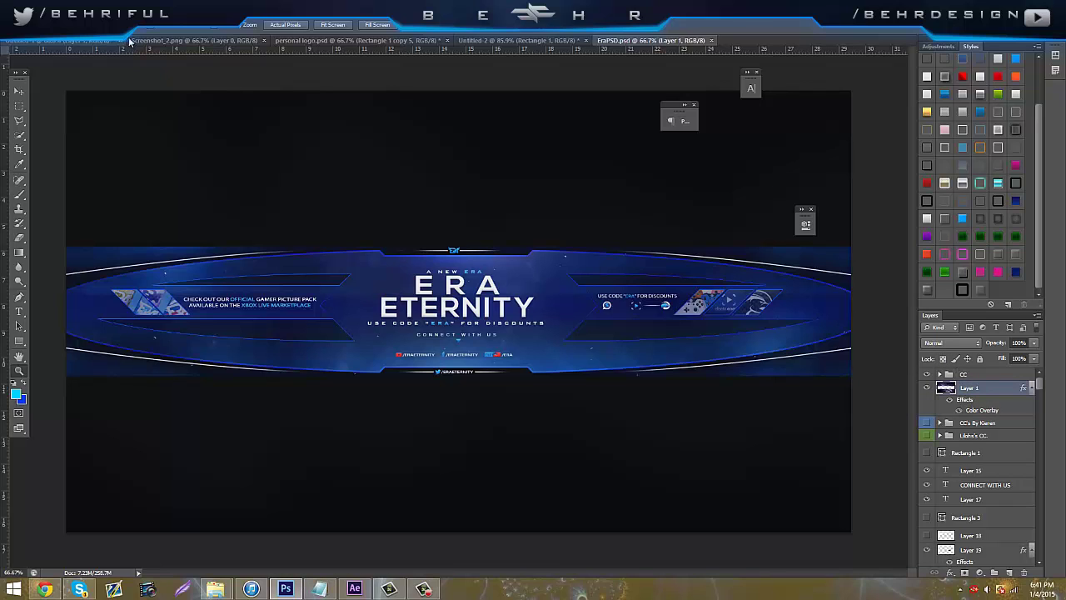
click(29, 21)
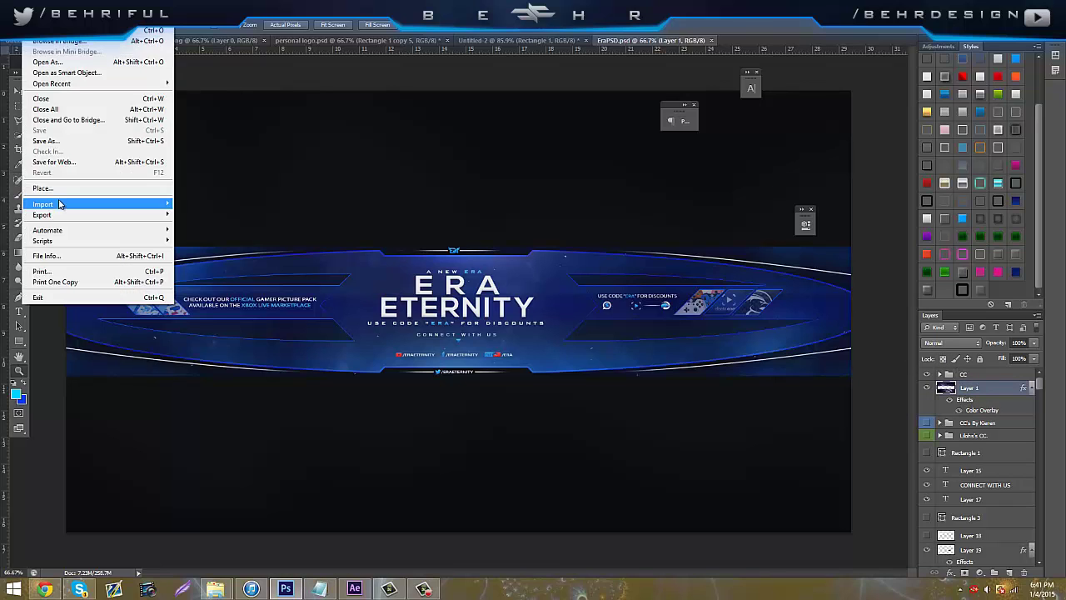
click(60, 141)
click(561, 288)
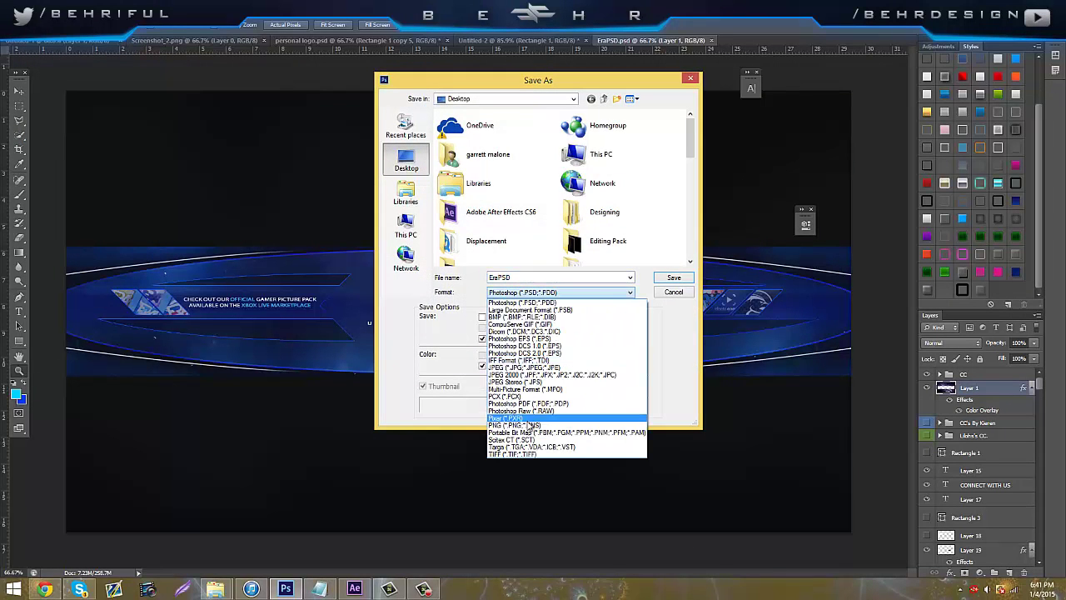
click(532, 424)
click(534, 276)
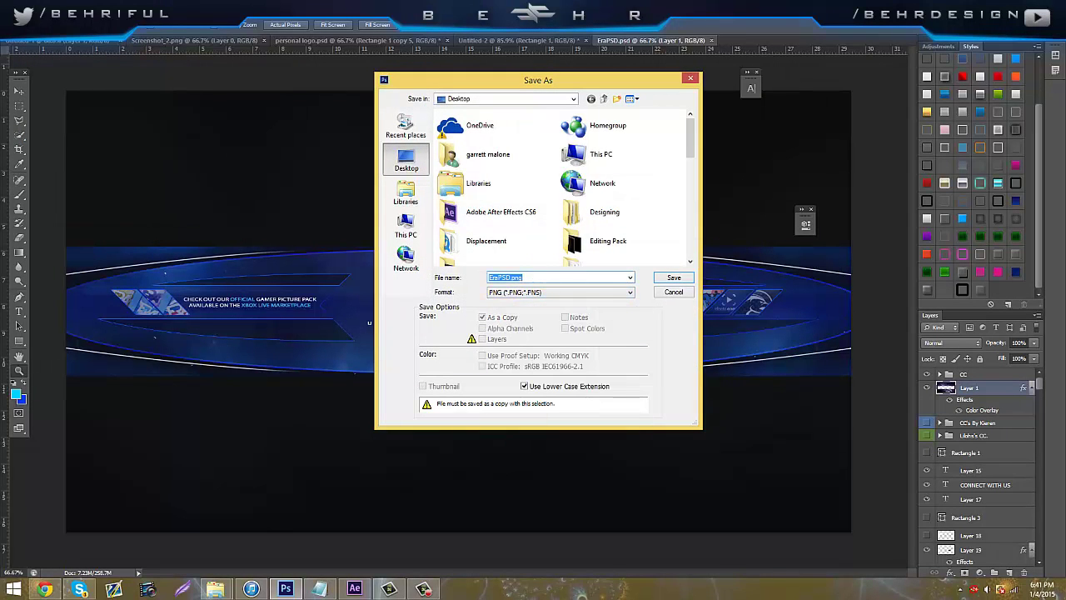
text(tutorial1)
key(Return)
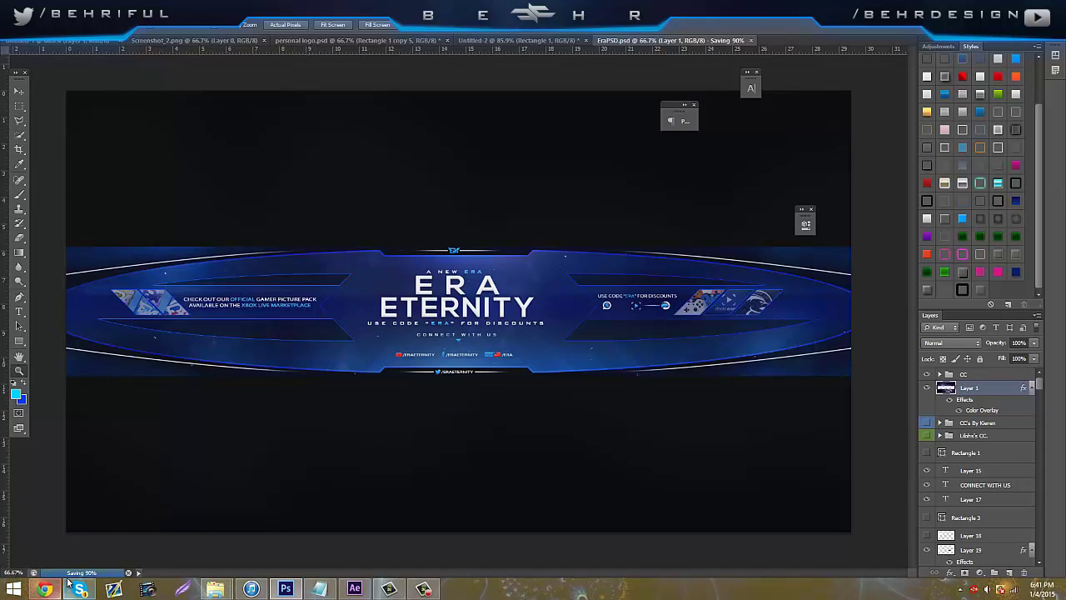
mouse_move(320, 589)
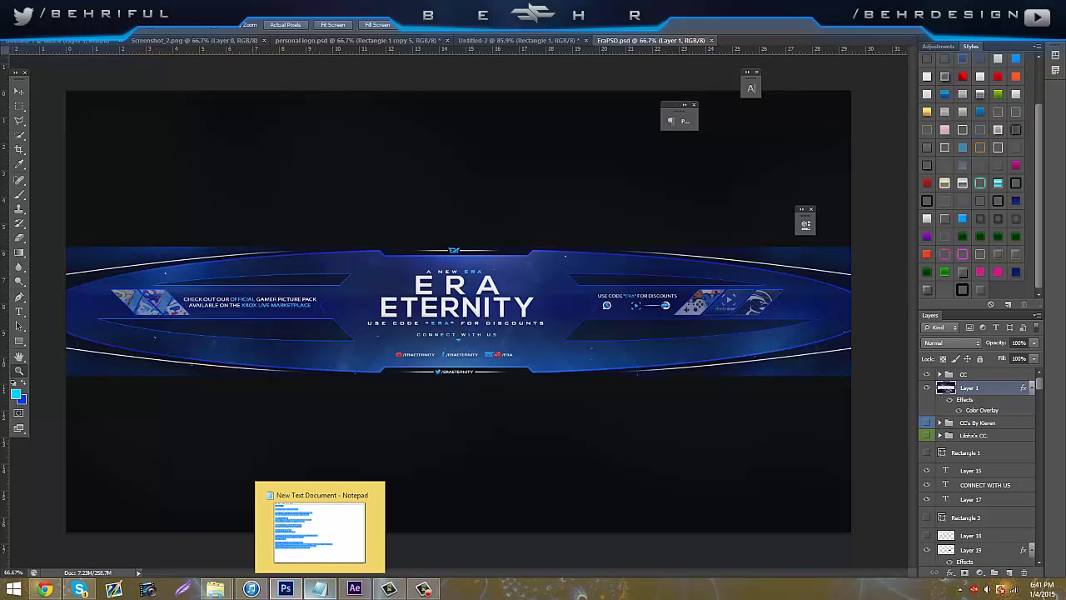
Import tutorial1.png into the After Effects project and drag it into a new tutorial1 composition
click(354, 590)
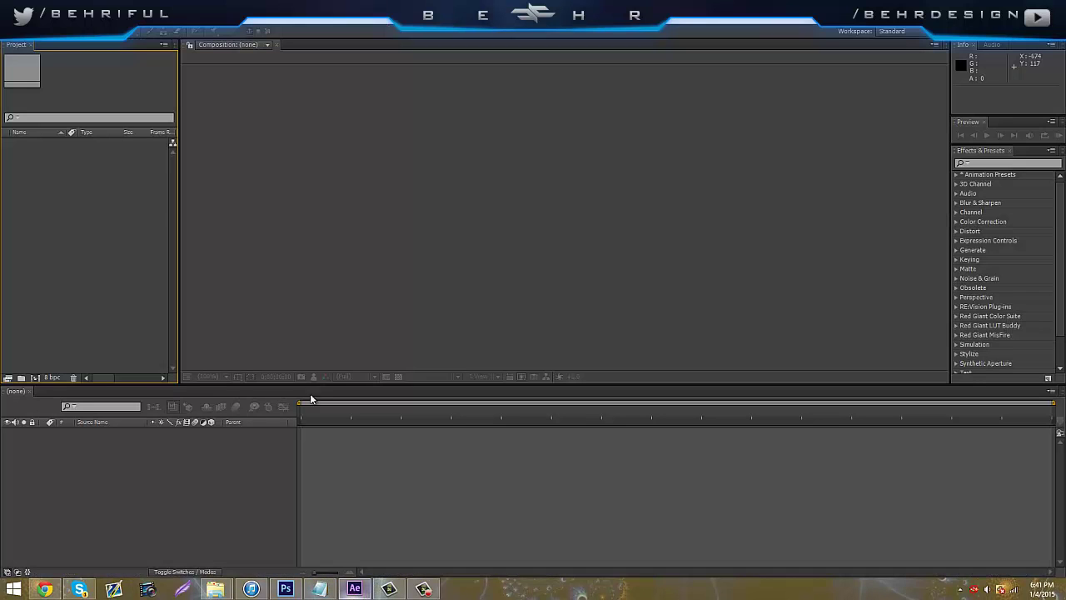
double_click(61, 205)
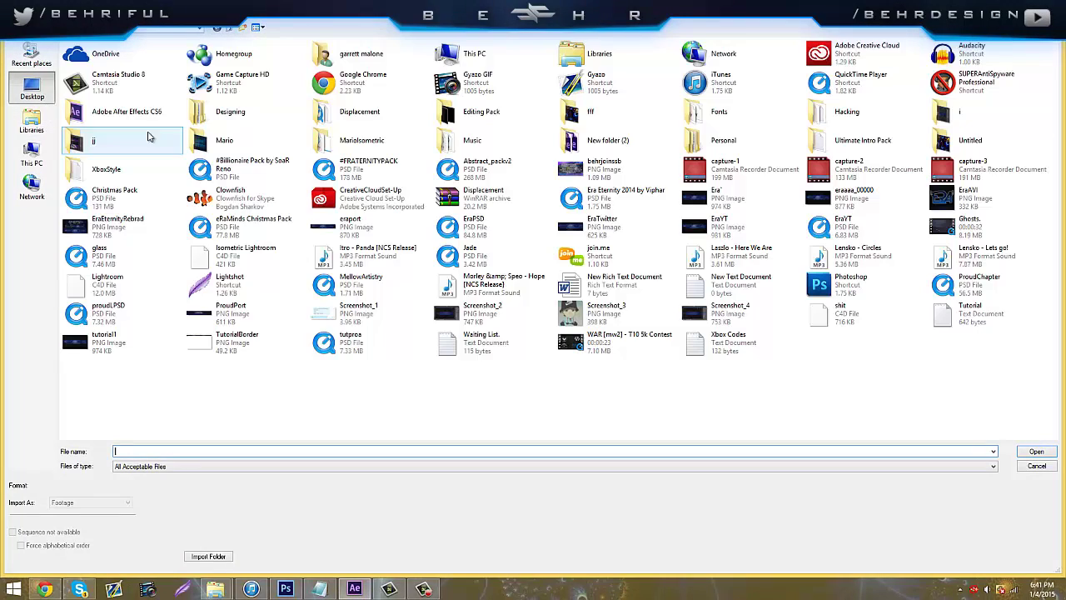
click(100, 340)
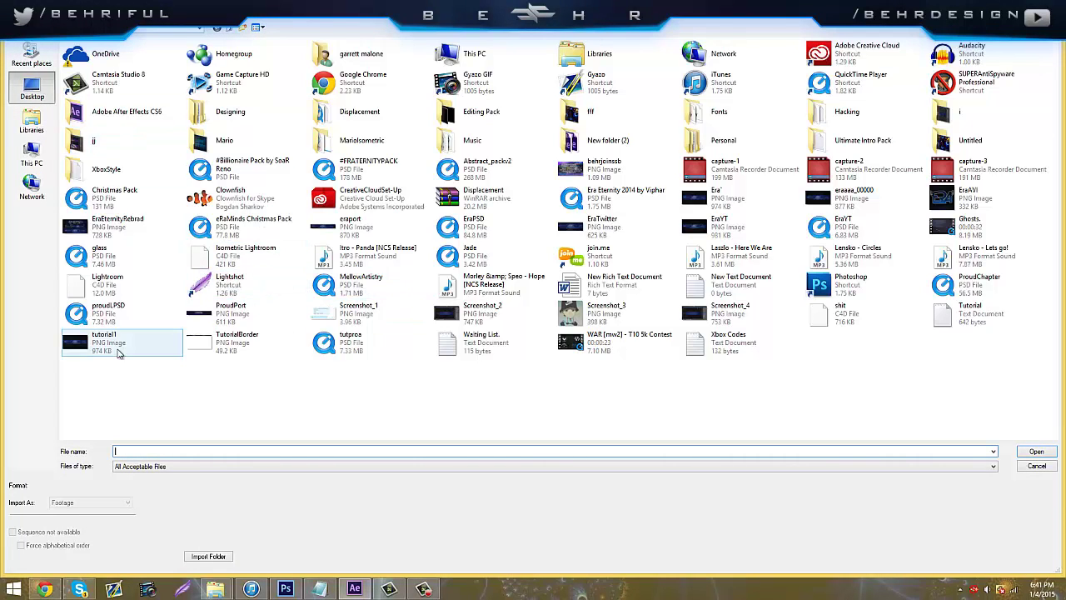
double_click(100, 340)
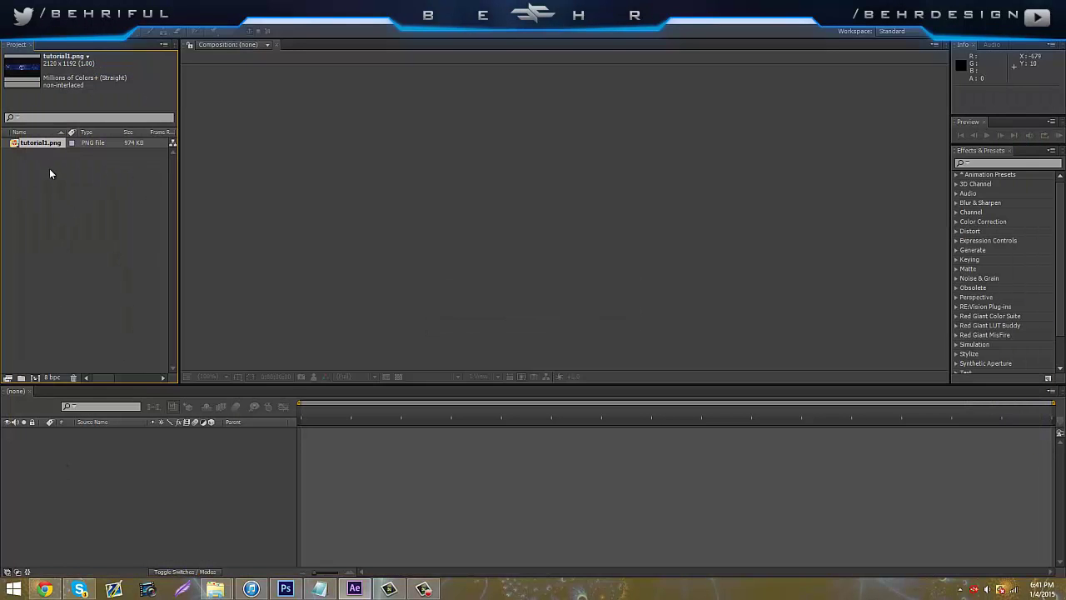
drag(44, 145, 85, 436)
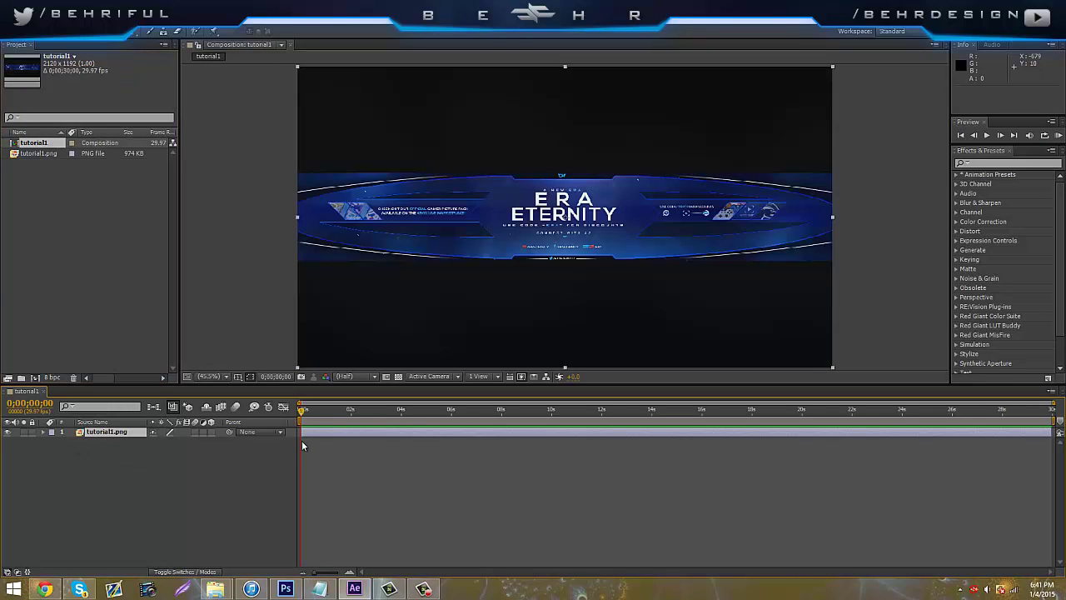
Set the tutorial1 composition duration to 0;00;00;01 in Composition Settings
click(58, 17)
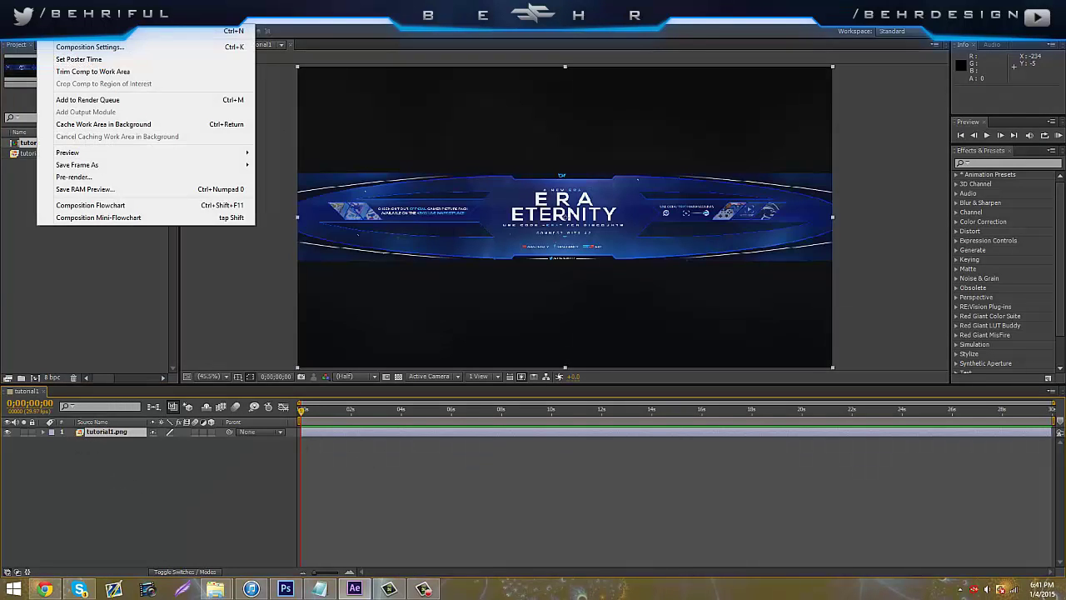
click(90, 47)
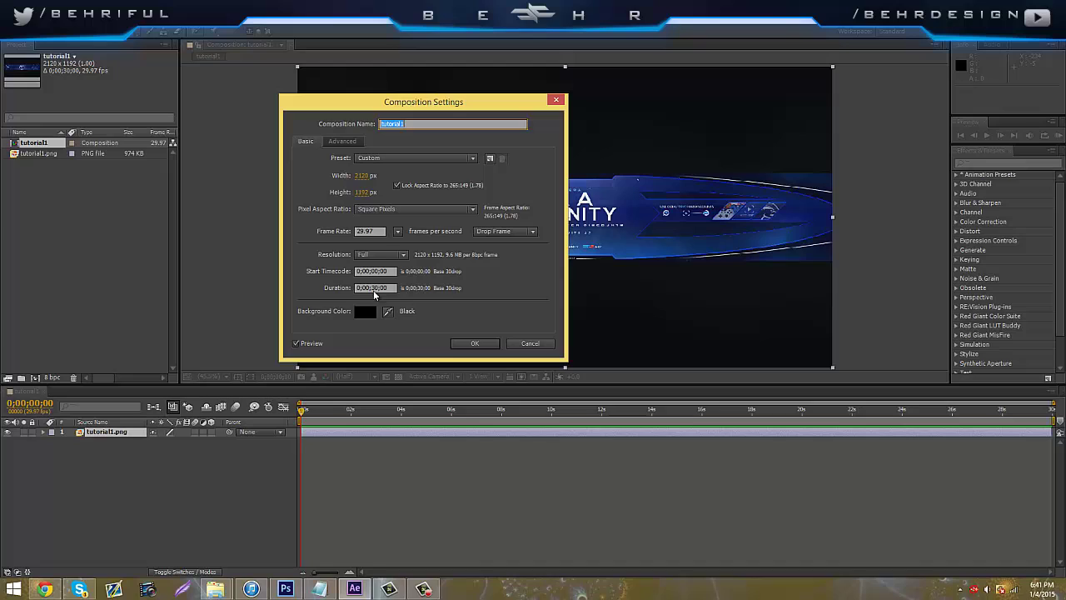
click(392, 288)
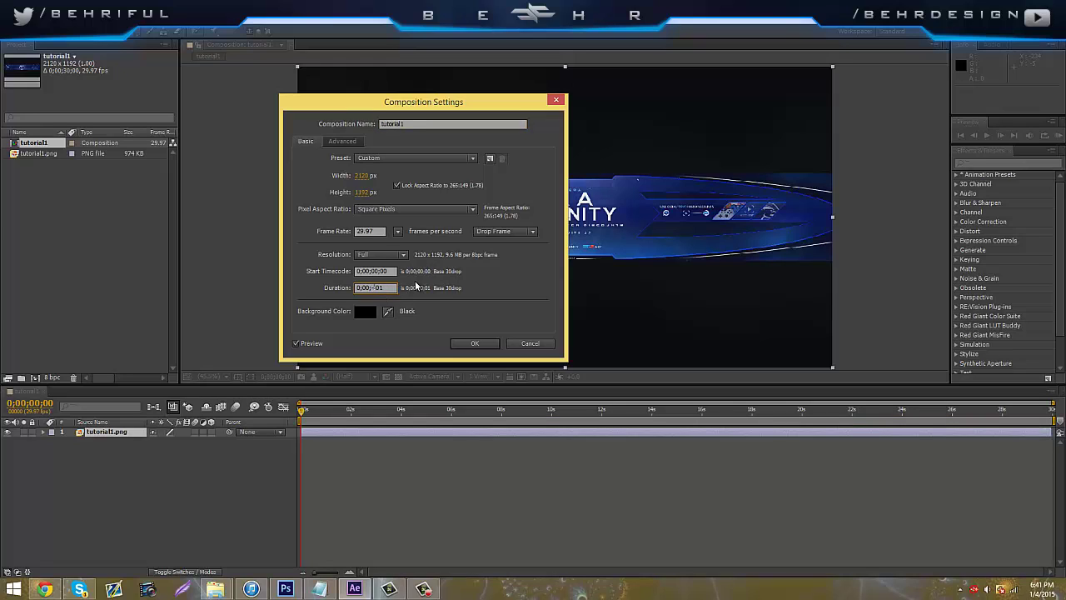
key(Return)
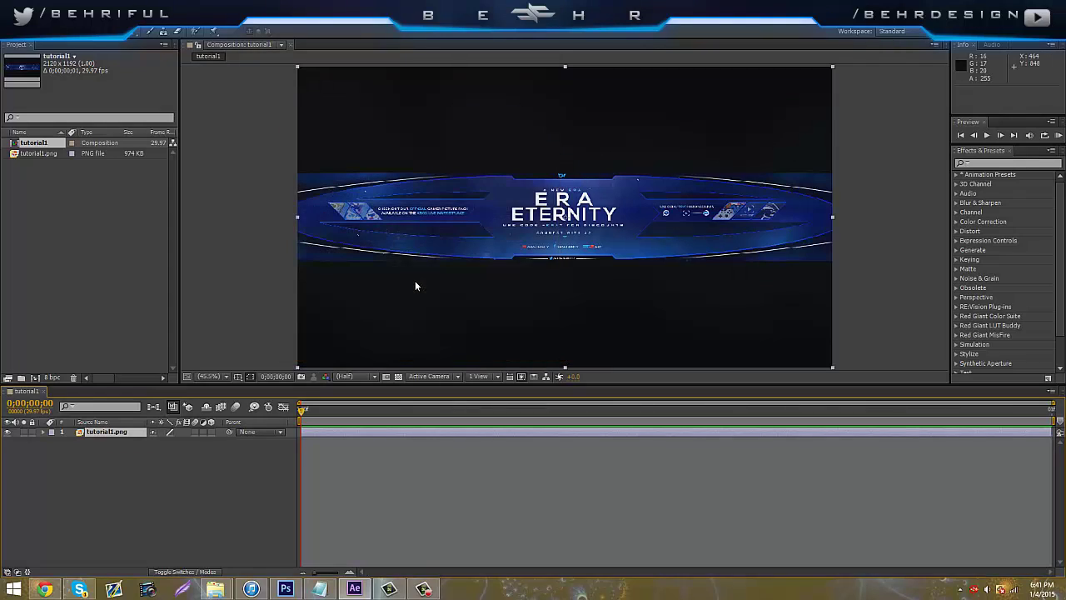
Switch the viewer preview resolution from Half to Full
click(373, 376)
click(359, 403)
scroll(571, 269, up, 1)
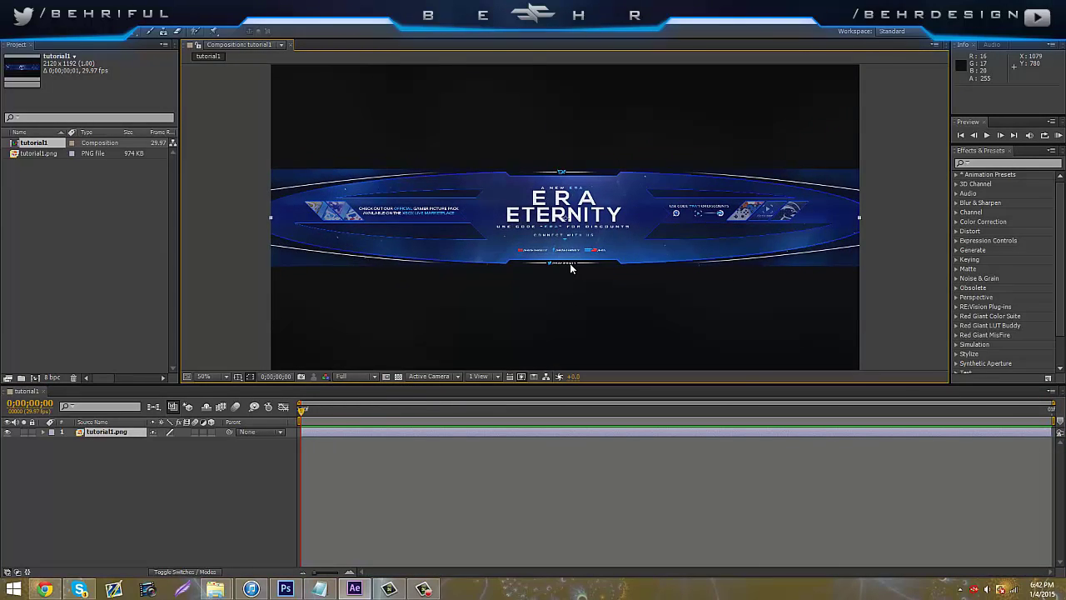
scroll(570, 269, up, 5)
scroll(570, 269, down, 5)
Apply Magic Bullet Looks to the banner layer and open it in the Looks editor, hiding the scopes
click(119, 17)
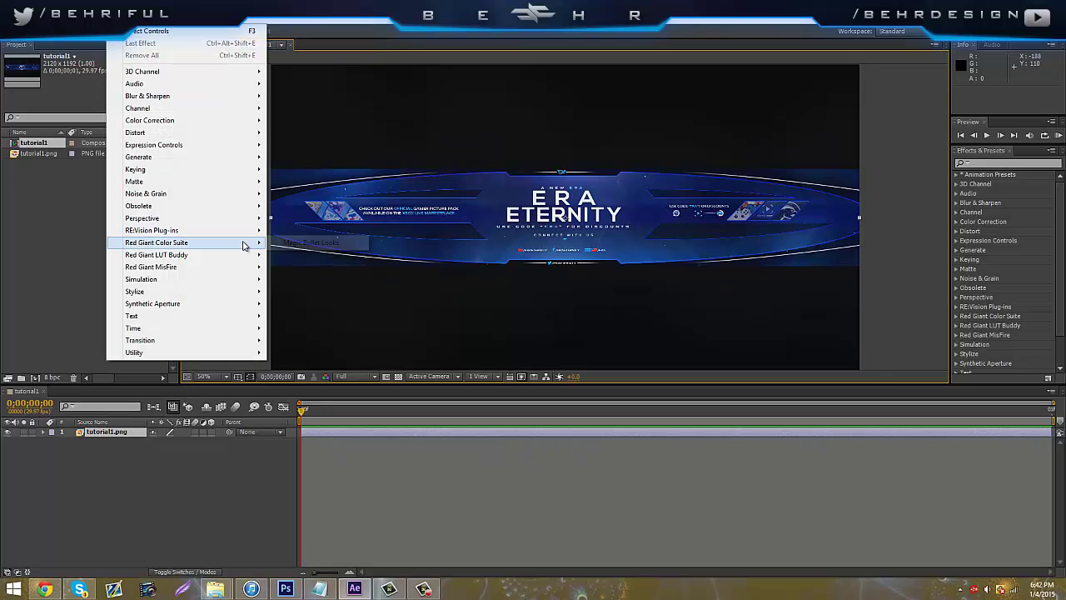
mouse_move(248, 250)
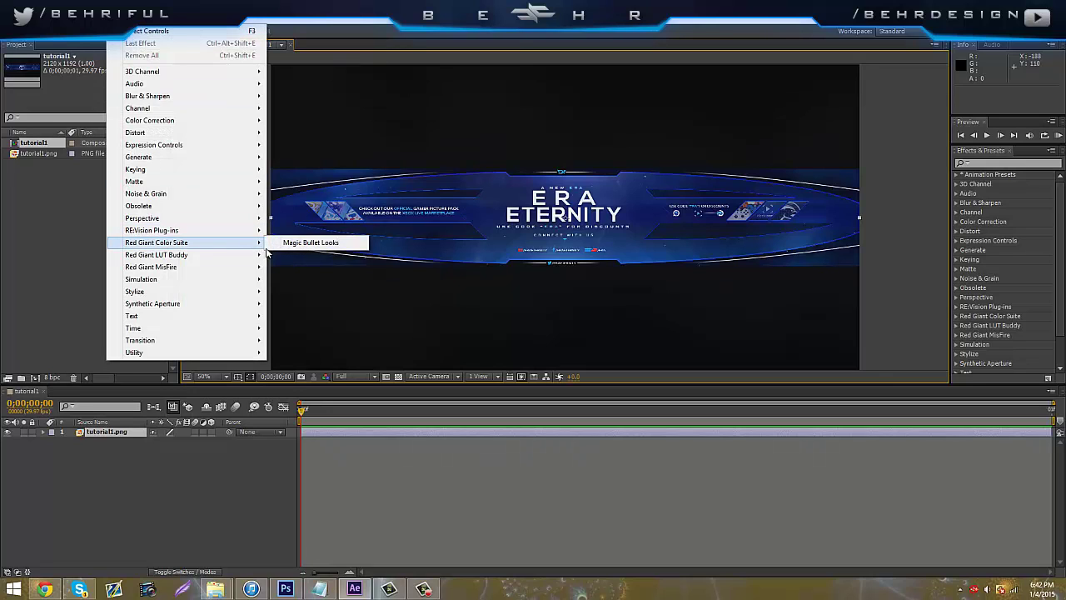
click(283, 245)
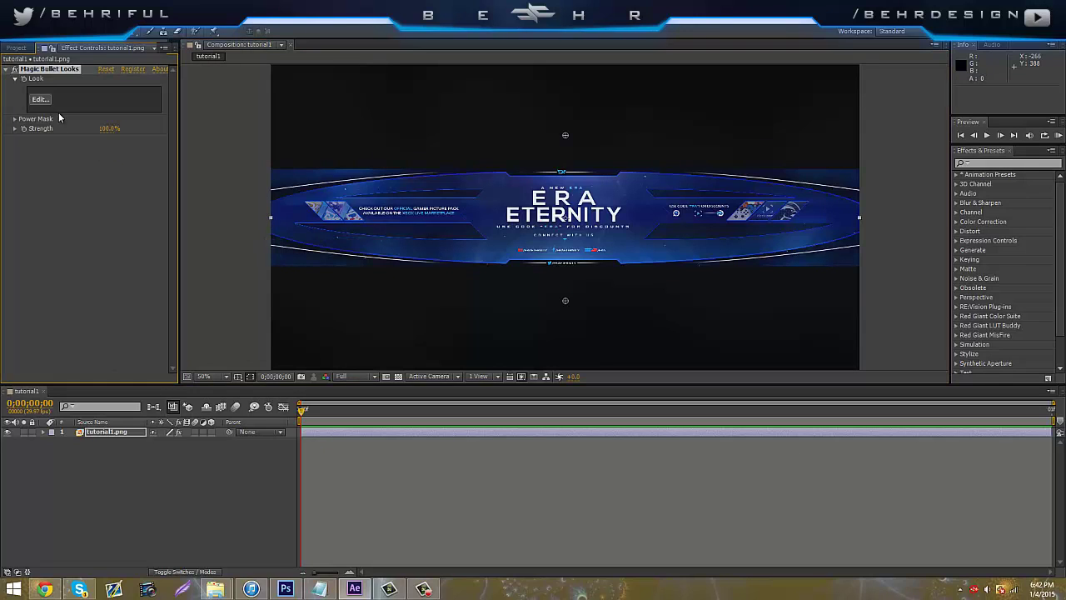
click(40, 99)
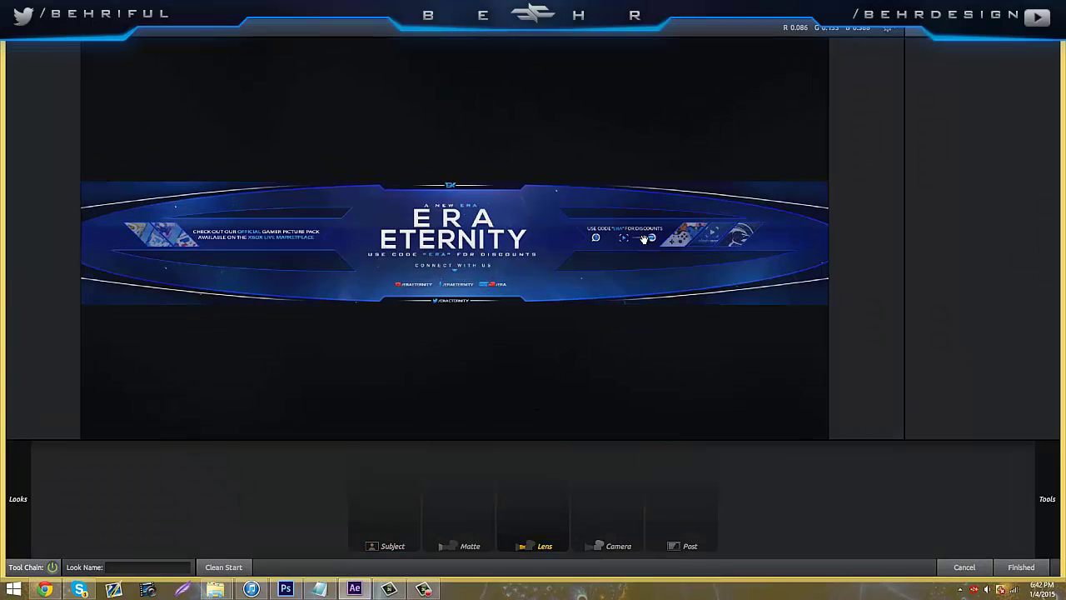
mouse_move(8, 50)
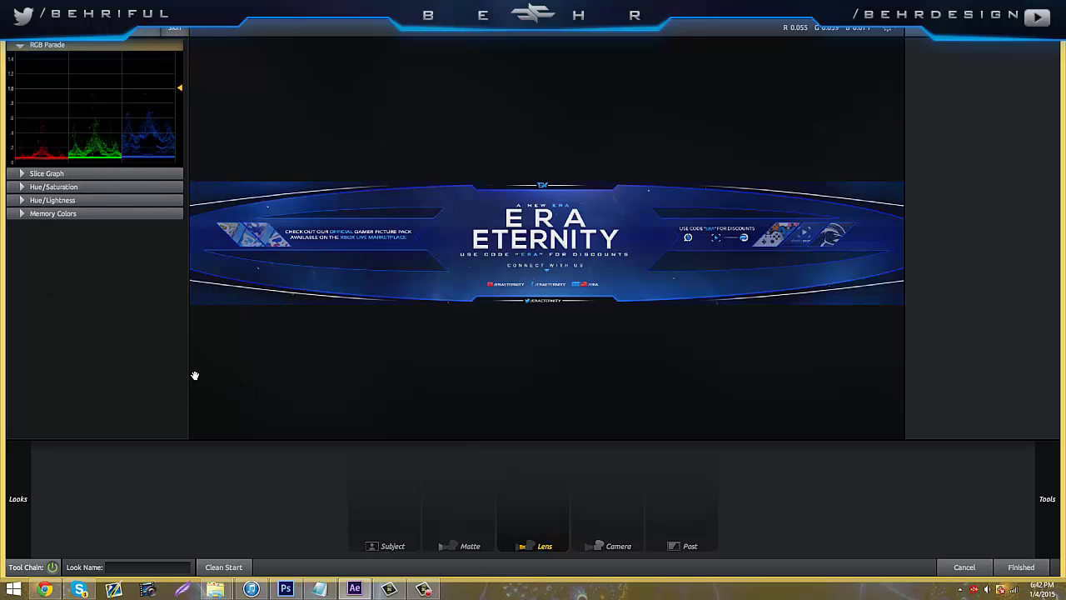
click(174, 29)
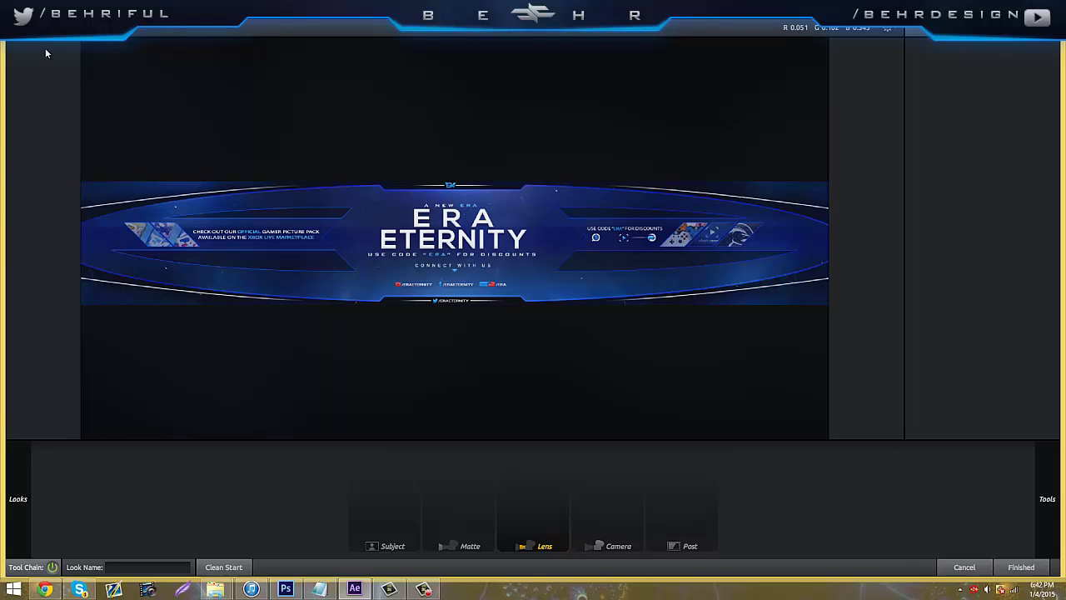
Preview the Basic Black Diffusion, Cool Max, Warm Max, White Diffusion, Warm and Clean Start looks
mouse_move(23, 94)
click(133, 194)
click(201, 196)
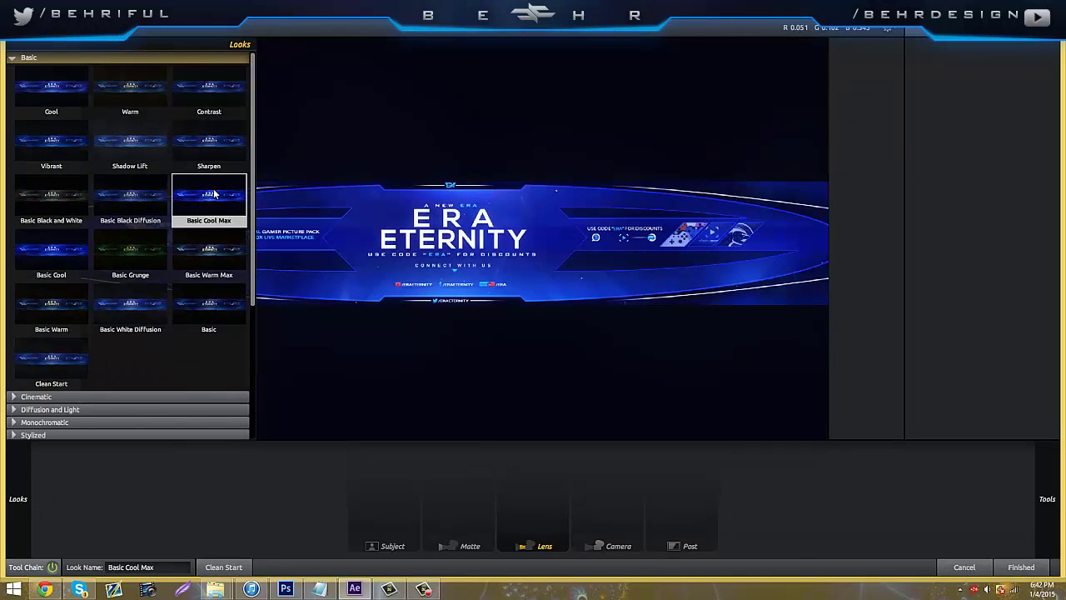
click(201, 249)
click(145, 302)
click(71, 329)
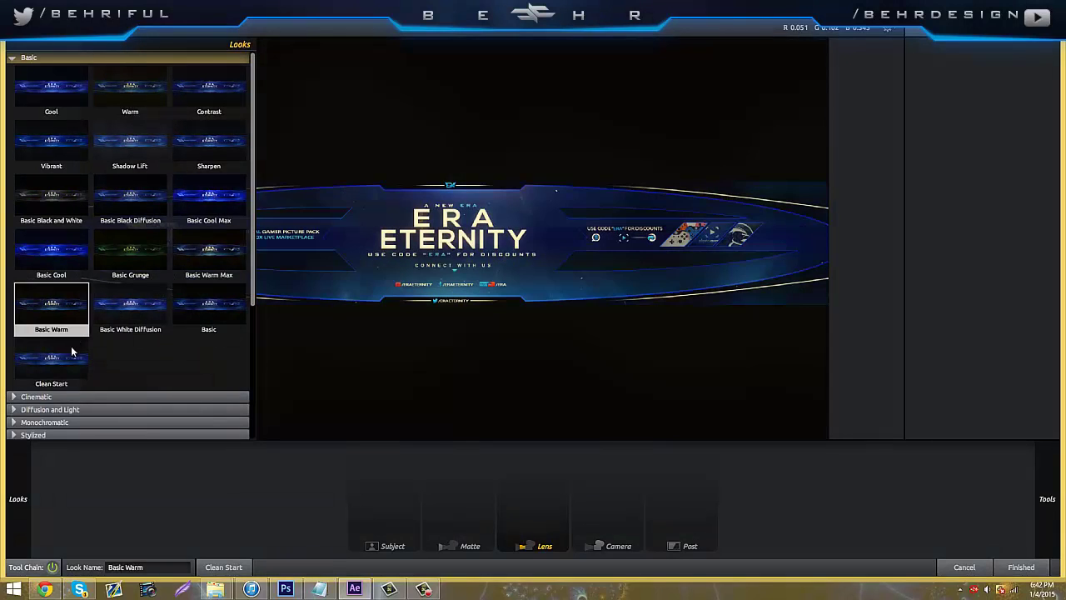
click(71, 345)
click(71, 327)
Preview the Clean Start, Basic Cool, Black and White, Black Diffusion, Shadow Lift, Vibrant and Cool looks
click(67, 377)
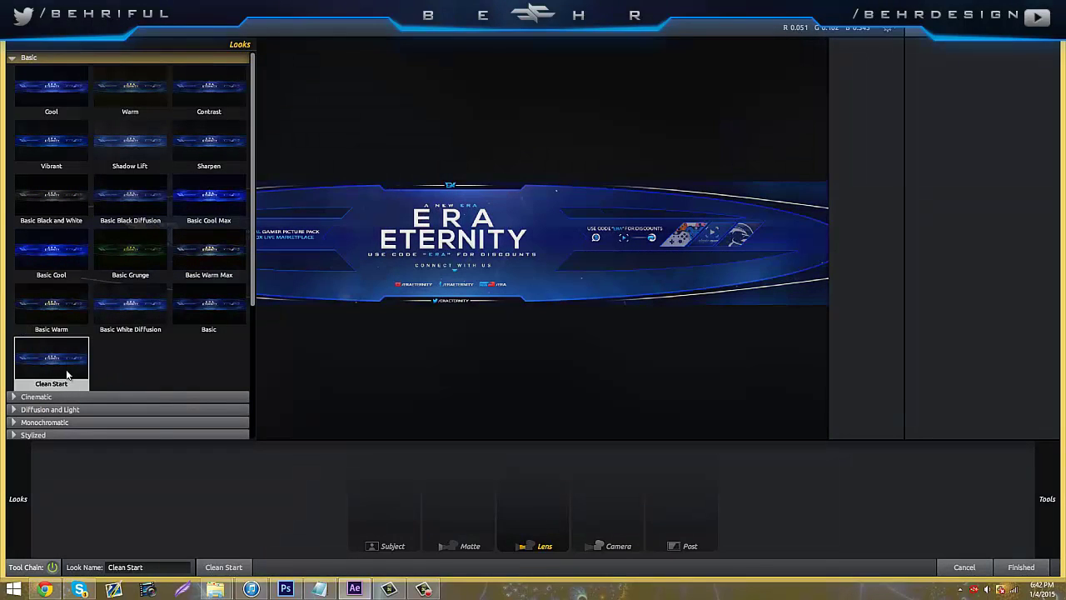
click(71, 282)
click(61, 195)
click(116, 194)
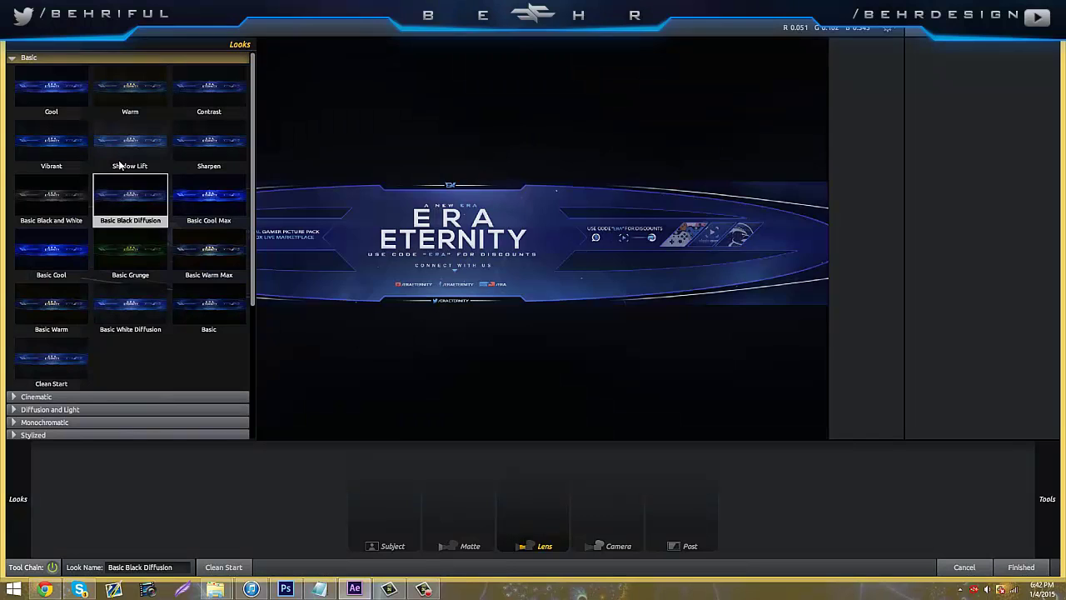
click(116, 140)
click(59, 141)
click(61, 110)
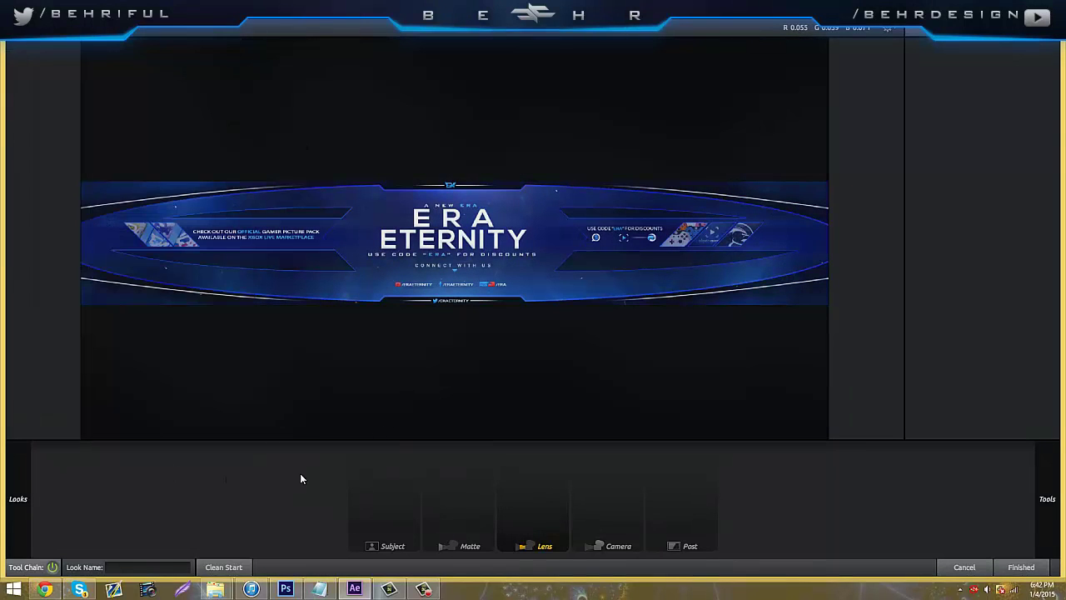
mouse_move(1061, 499)
Add a Curves tool to the Camera stage and gently bend the RGB curve
mouse_move(1064, 438)
click(1033, 426)
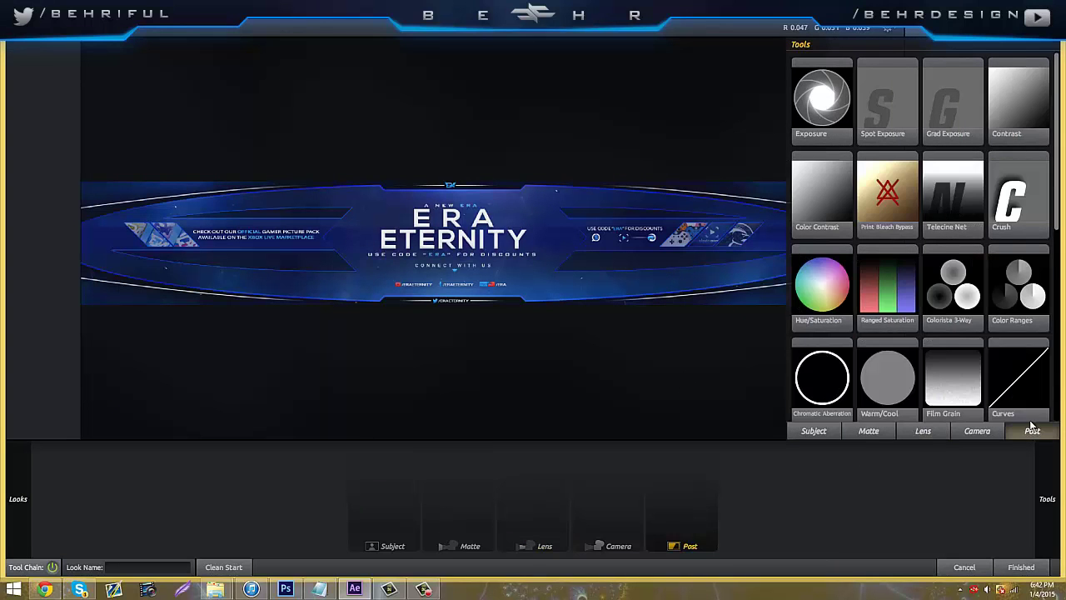
scroll(1038, 379, down, 2)
scroll(1021, 344, down, 1)
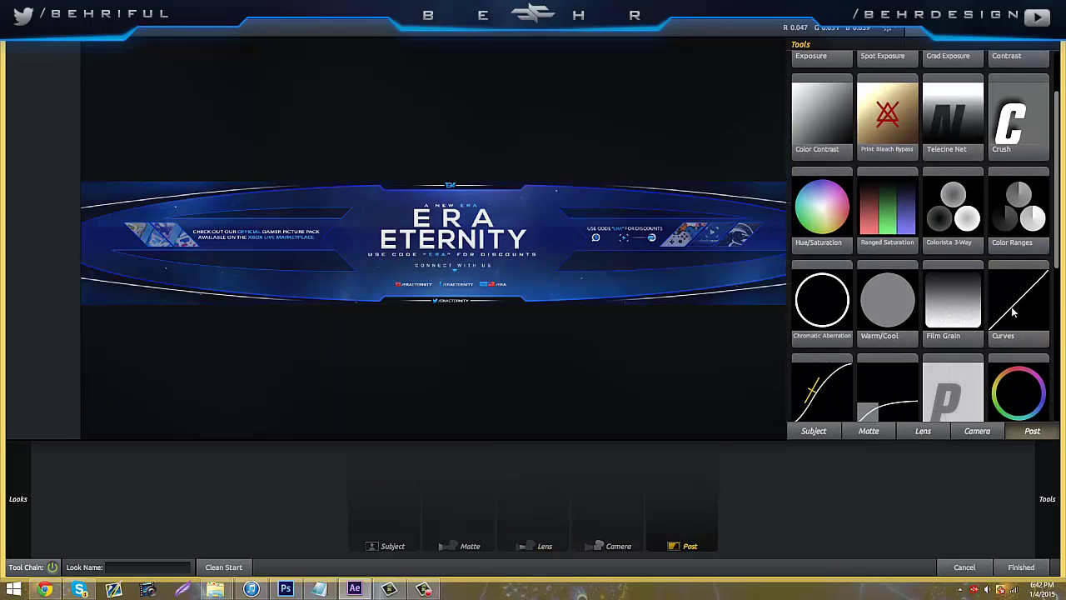
drag(1013, 312, 491, 250)
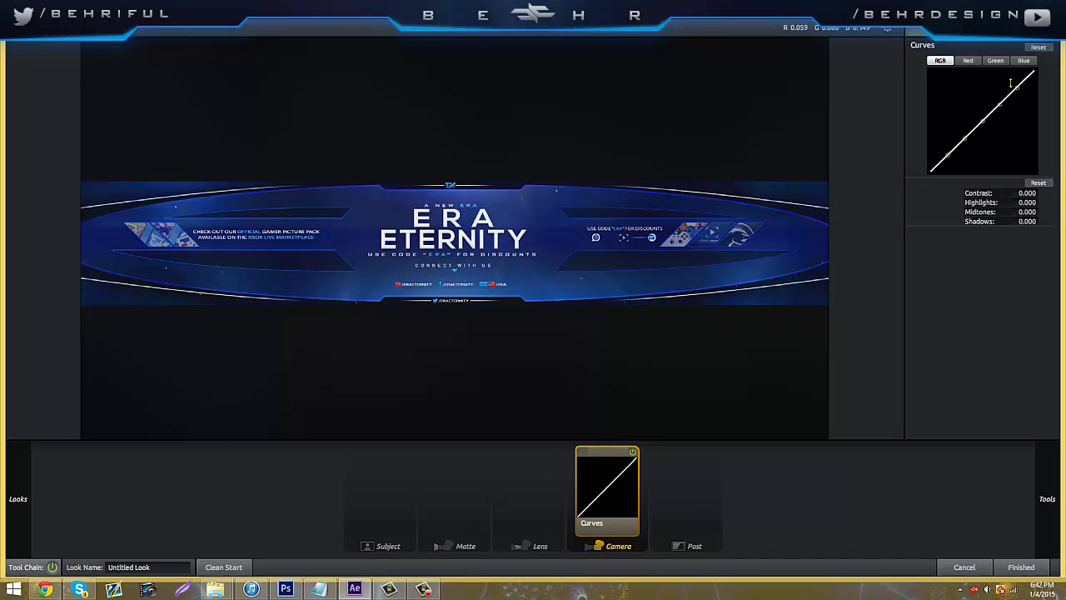
drag(1016, 85, 1003, 113)
Add a Pop tool to the Post stage and set Pop to +34%
mouse_move(1062, 459)
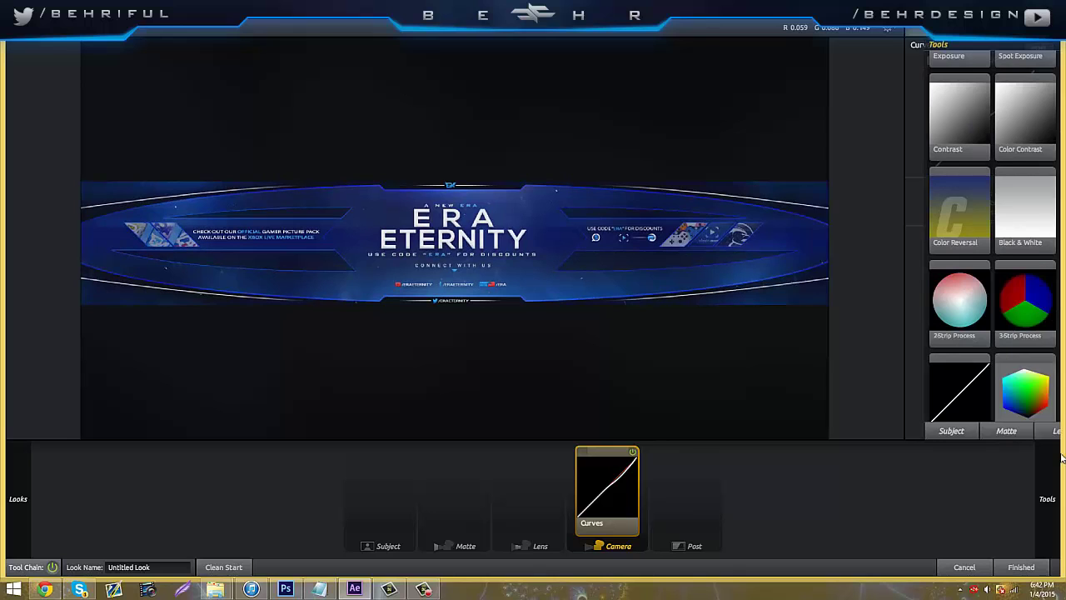
click(1033, 431)
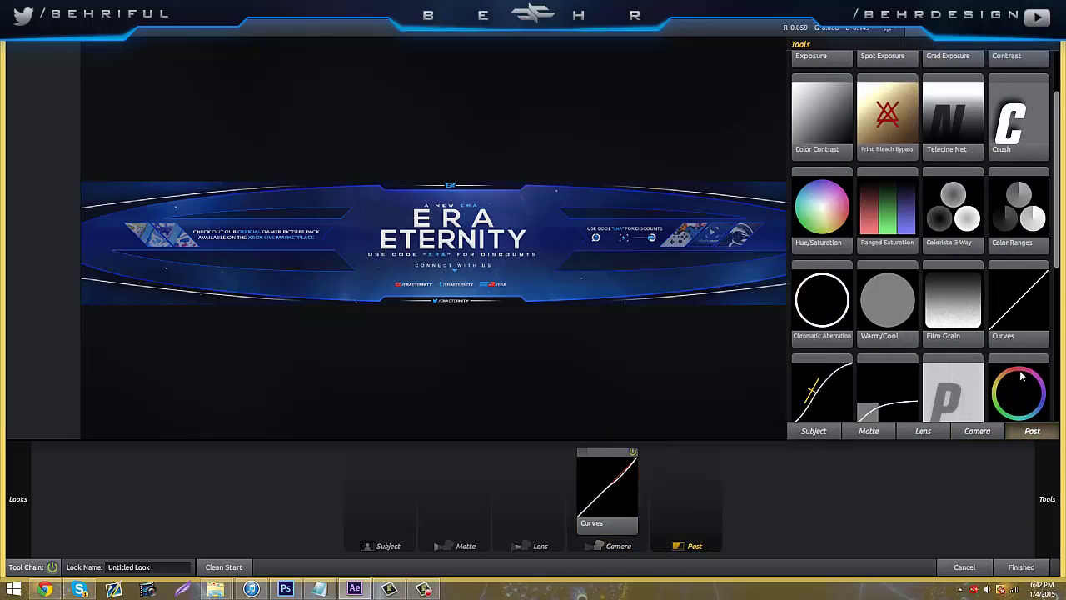
scroll(967, 340, down, 1)
drag(958, 339, 686, 491)
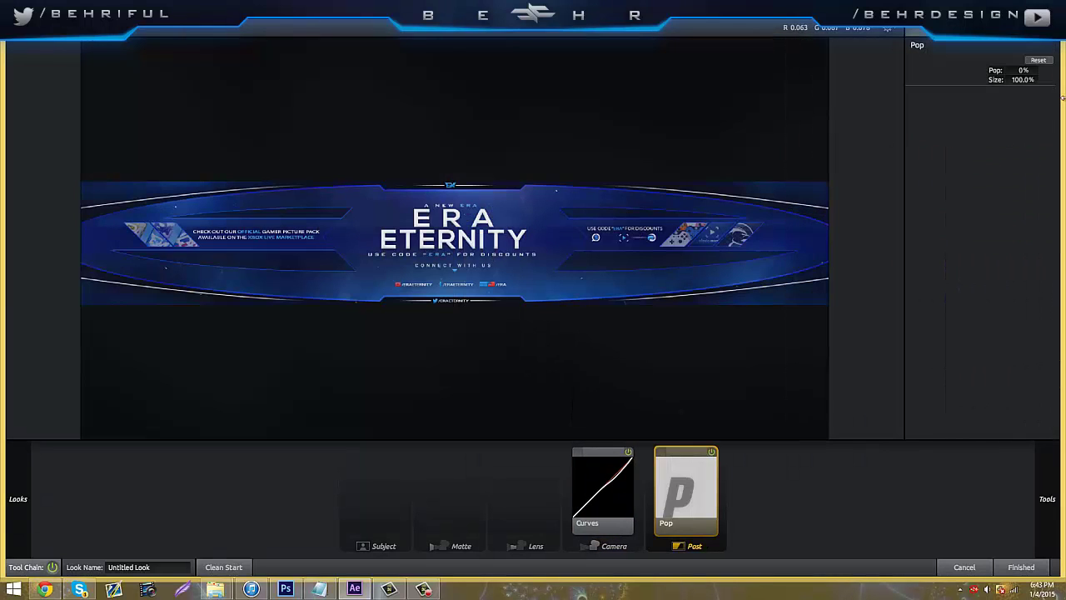
drag(1024, 70, 1033, 71)
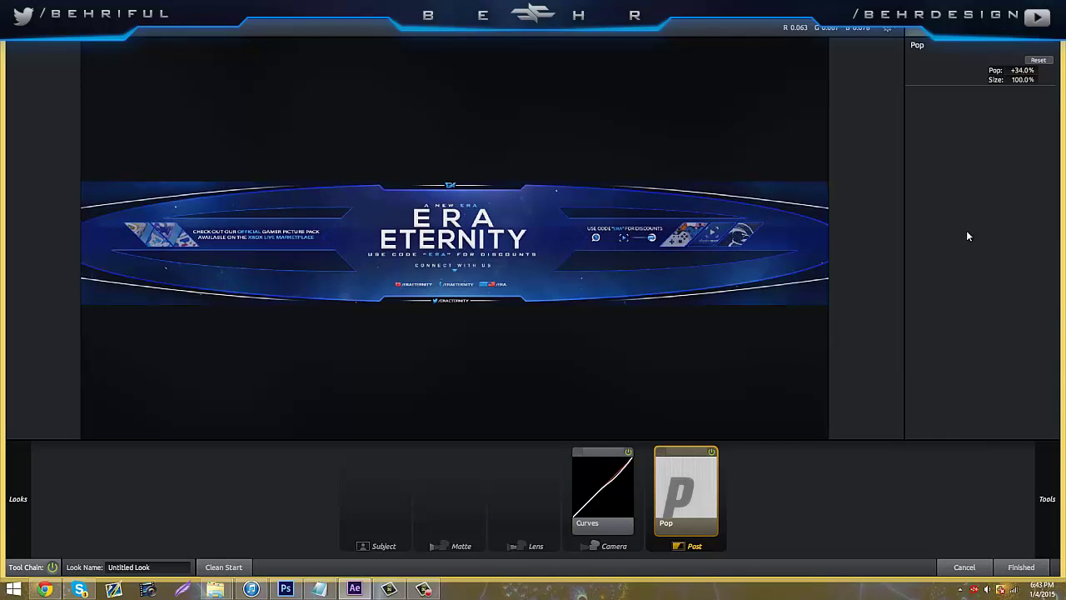
mouse_move(1055, 302)
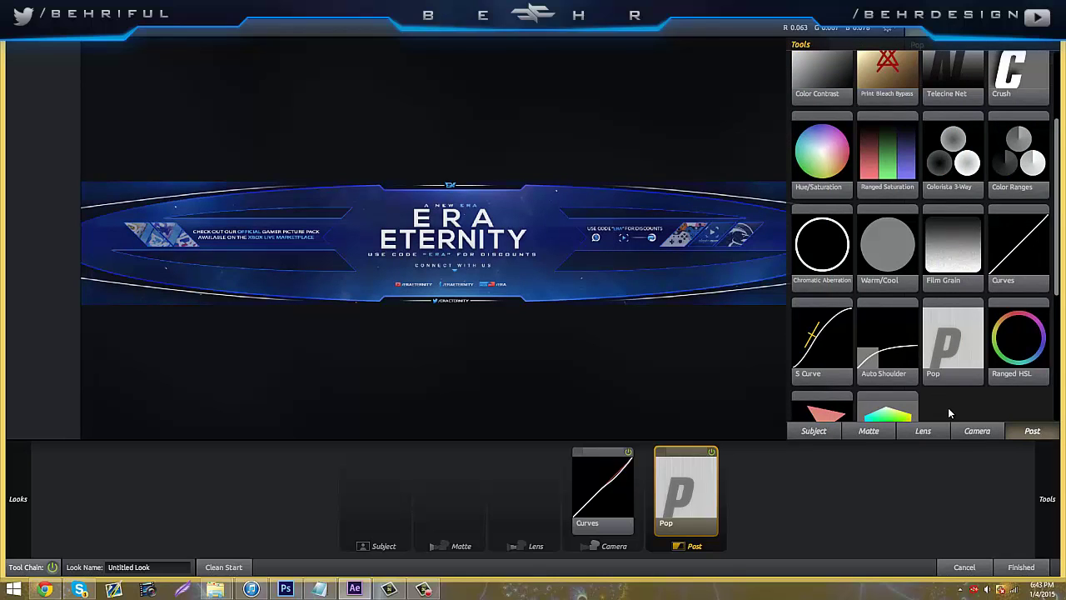
click(977, 431)
scroll(989, 290, up, 3)
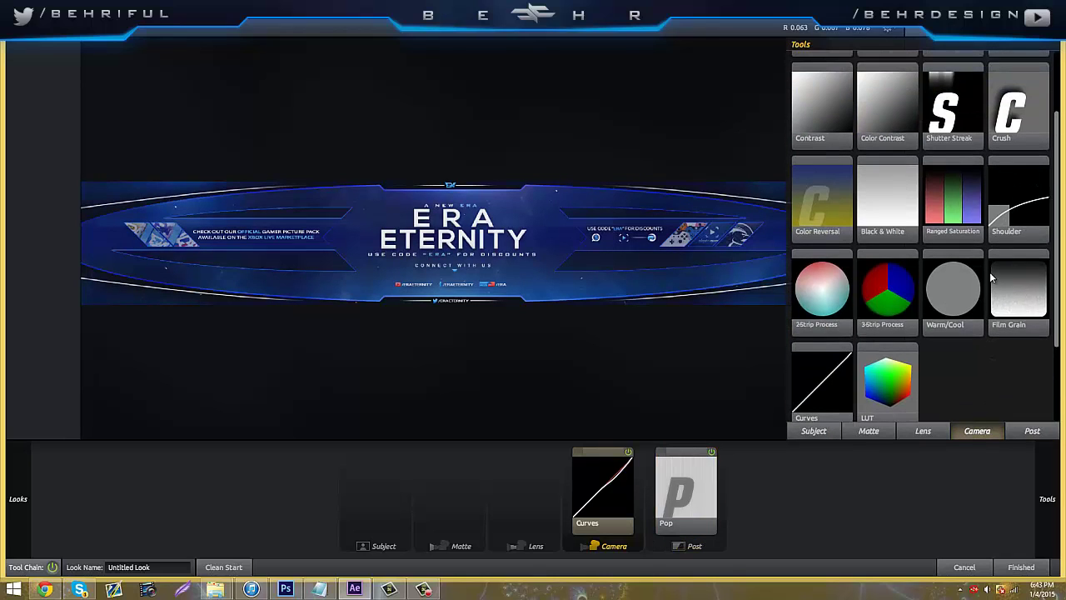
scroll(976, 154, down, 3)
Add a Vignette to the Lens stage and enlarge its radius
click(941, 433)
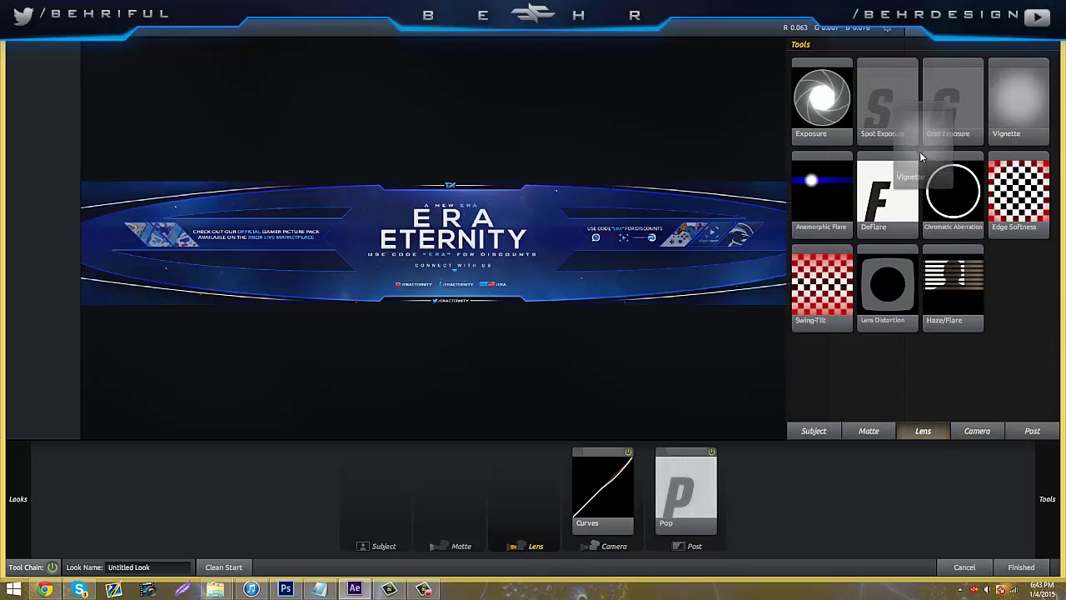
mouse_move(1018, 104)
mouse_down()
mouse_move(441, 206)
mouse_move(454, 237)
mouse_up()
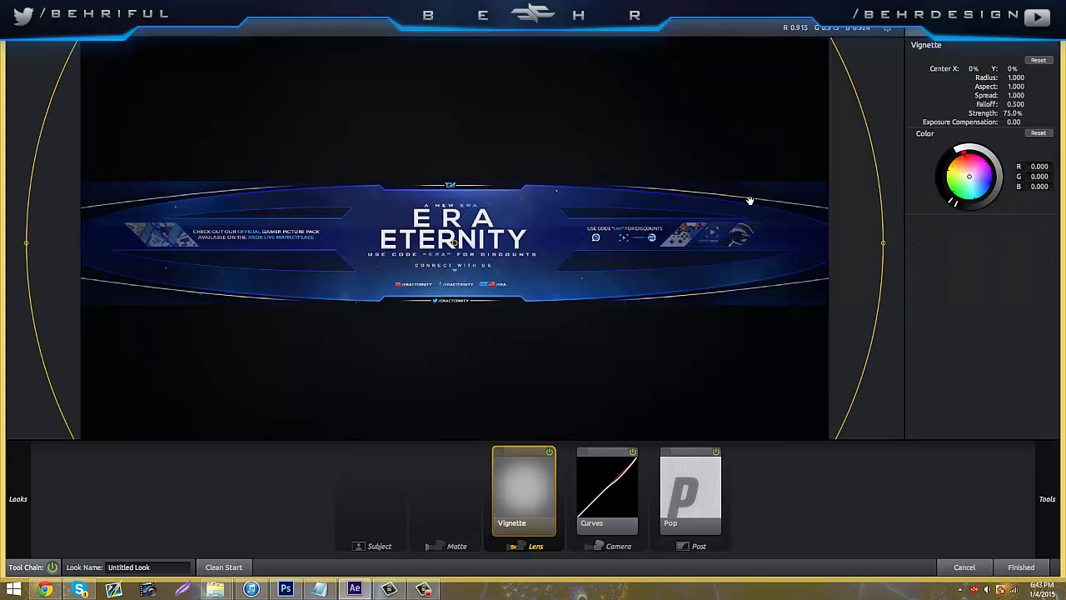
drag(881, 293, 961, 341)
Add Edge Softness and reshape its inner and outer circles into a wide, flat ellipse around the banner
mouse_move(1060, 470)
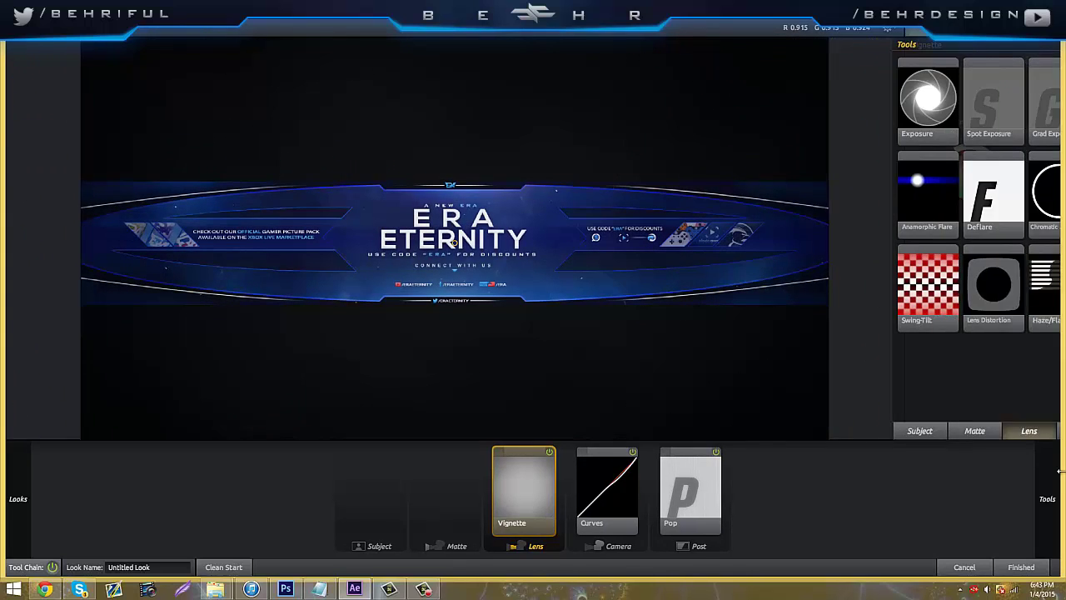
drag(1042, 200, 521, 256)
scroll(521, 257, down, 3)
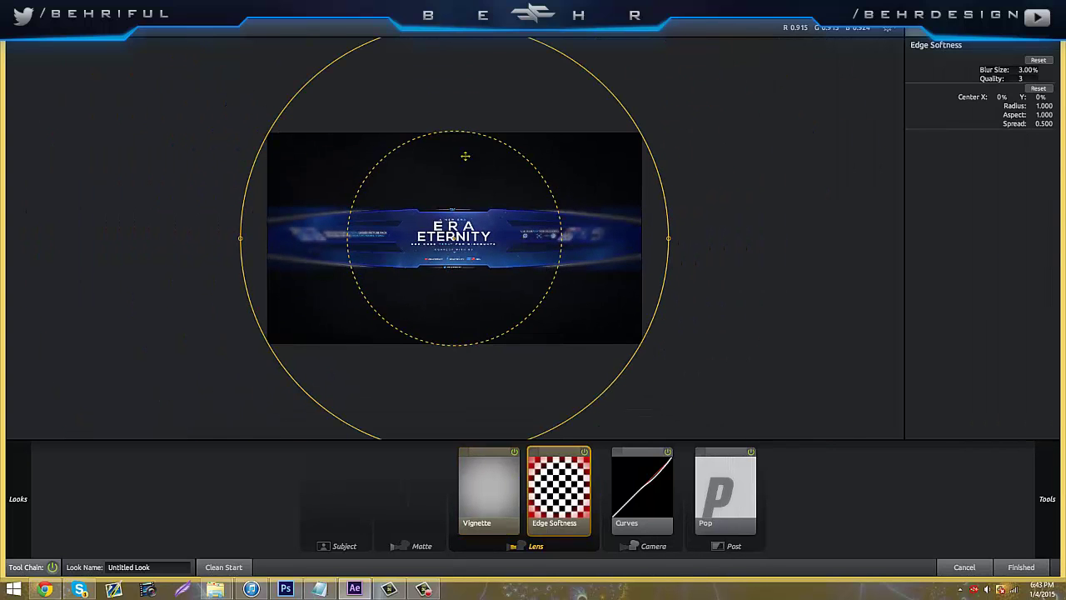
drag(453, 135, 450, 152)
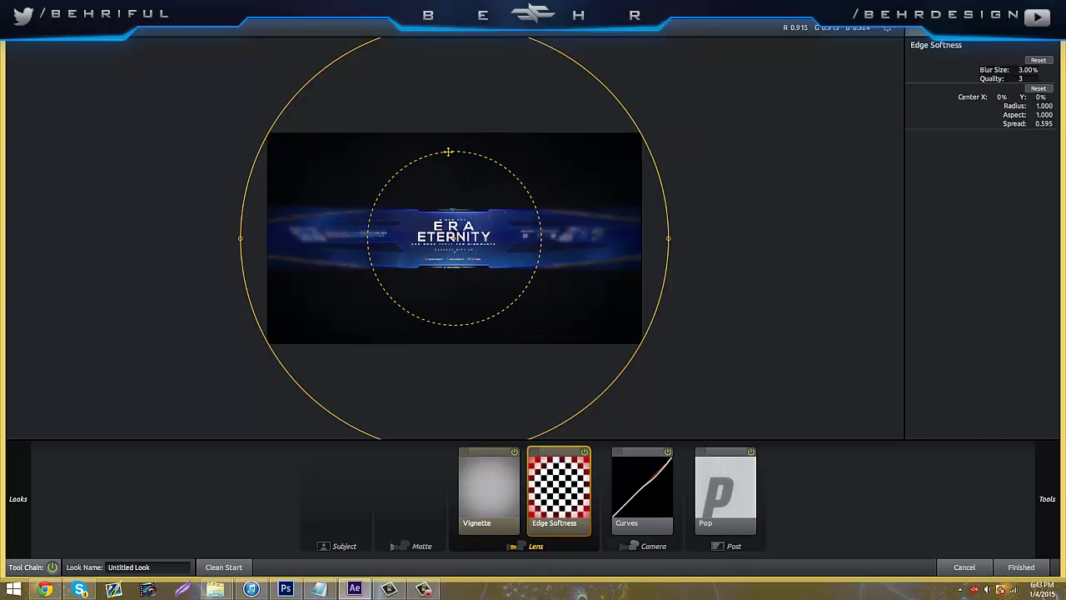
drag(544, 54, 536, 77)
drag(455, 54, 475, 197)
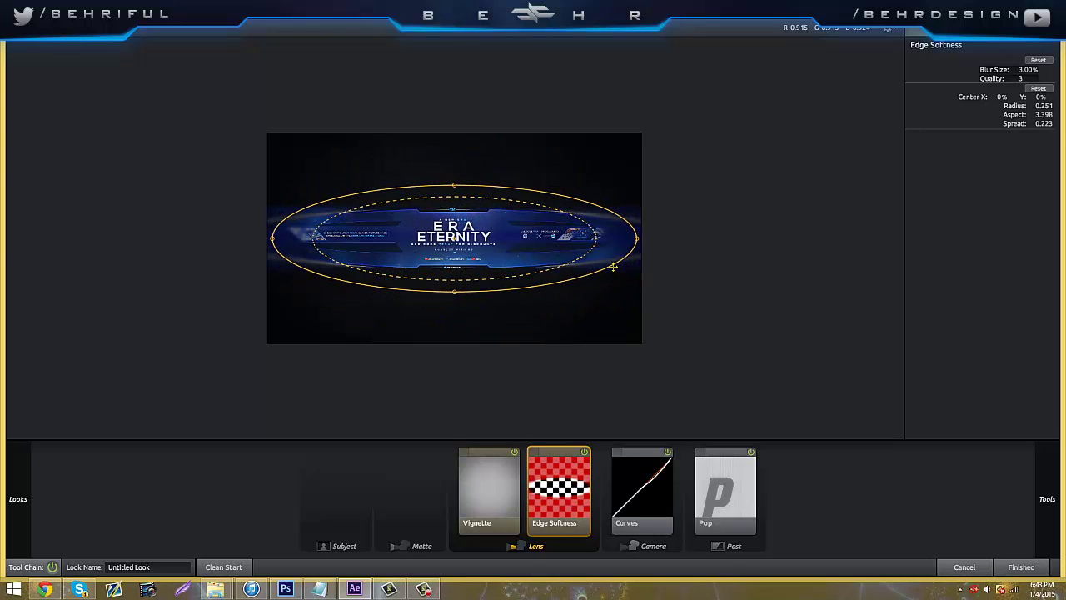
drag(626, 262, 664, 278)
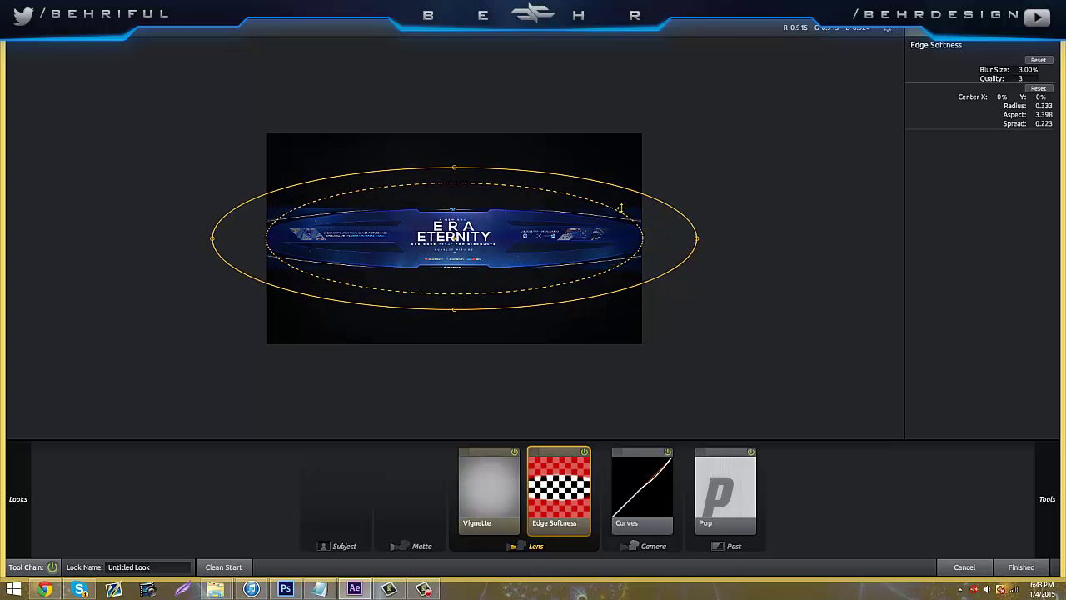
scroll(511, 213, up, 4)
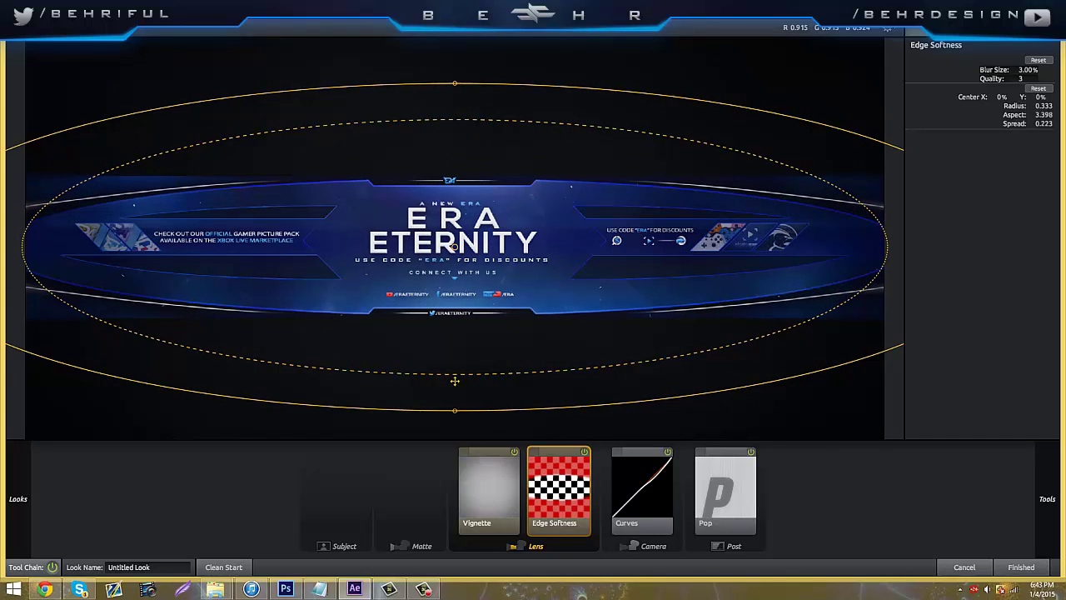
mouse_move(456, 409)
mouse_down()
mouse_move(467, 333)
mouse_move(456, 391)
mouse_up()
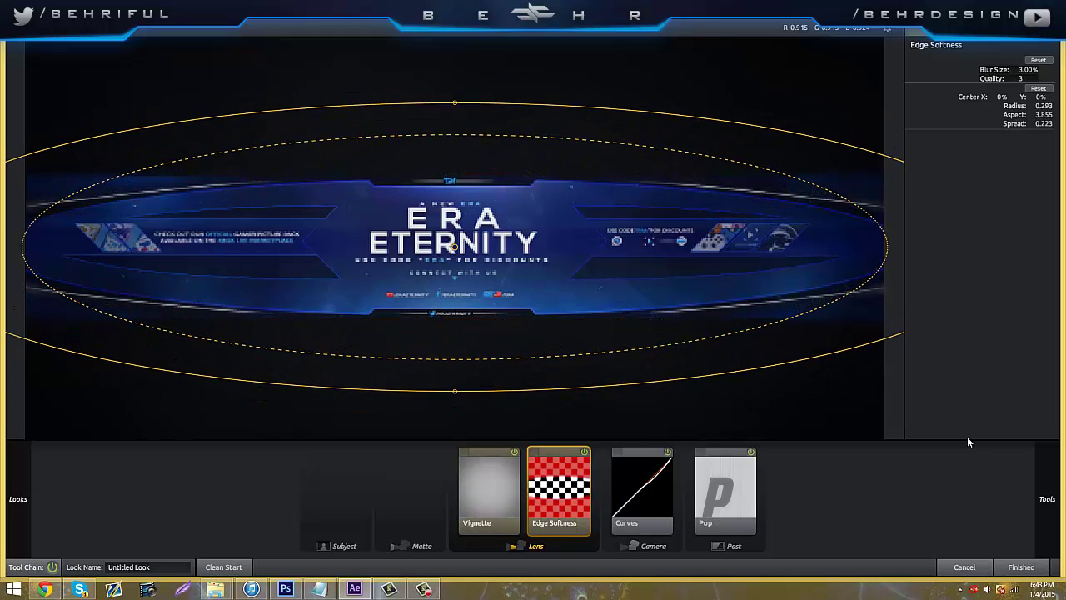
Add an Anamorphic Flare to the Lens stage and settle its boost around +1.10
mouse_move(1061, 411)
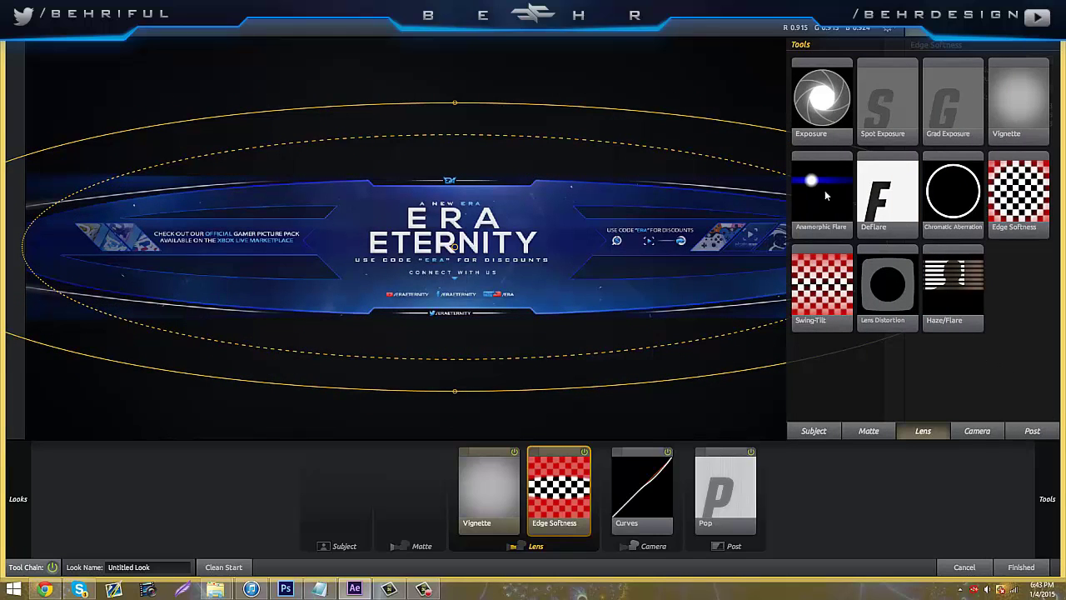
drag(843, 212, 455, 260)
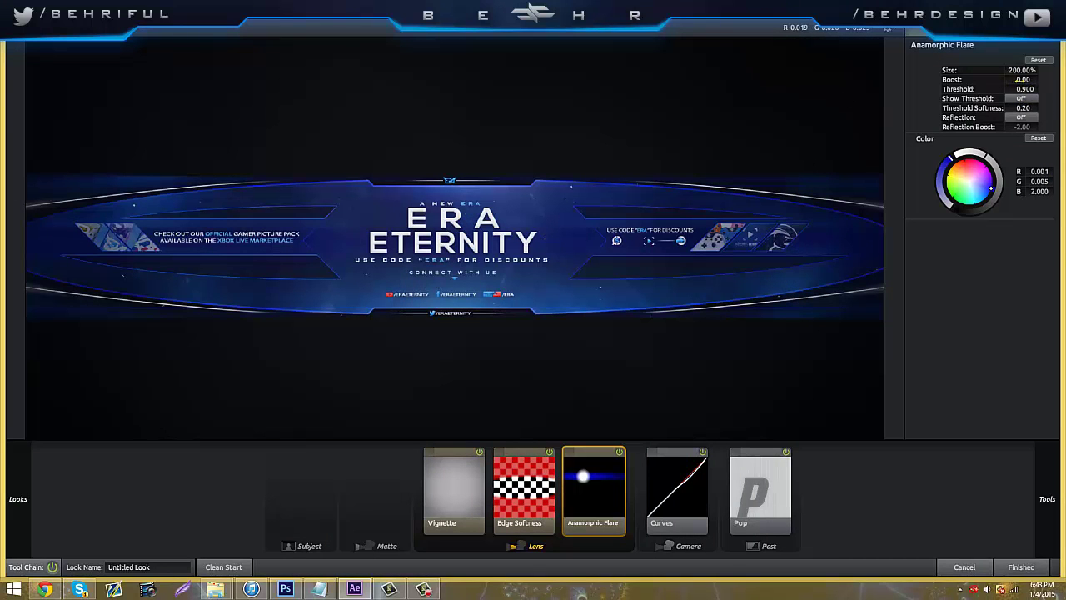
drag(1022, 79, 1022, 80)
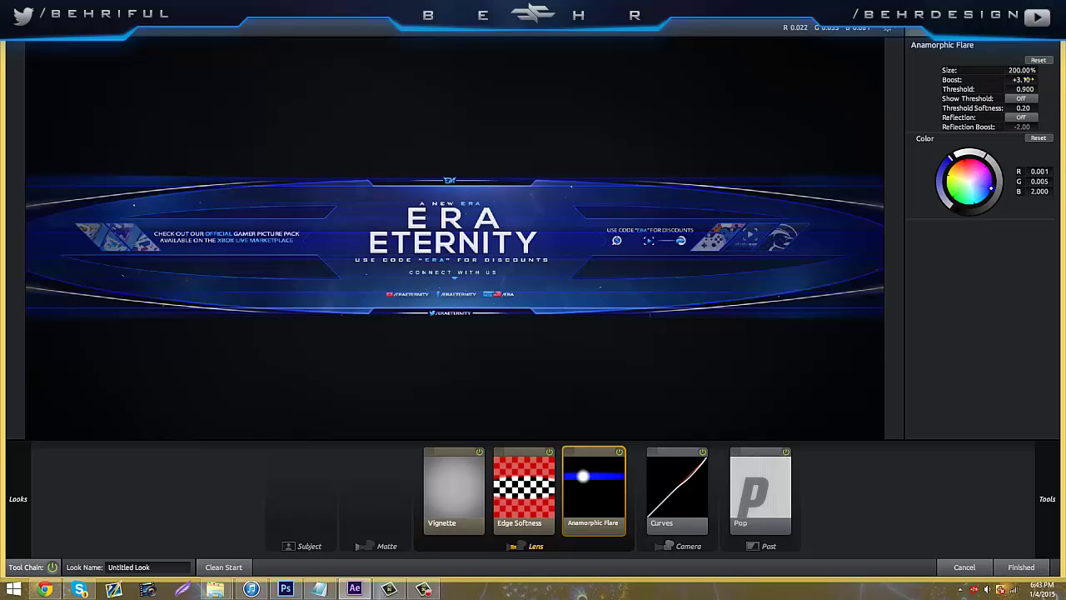
drag(1022, 79, 1015, 79)
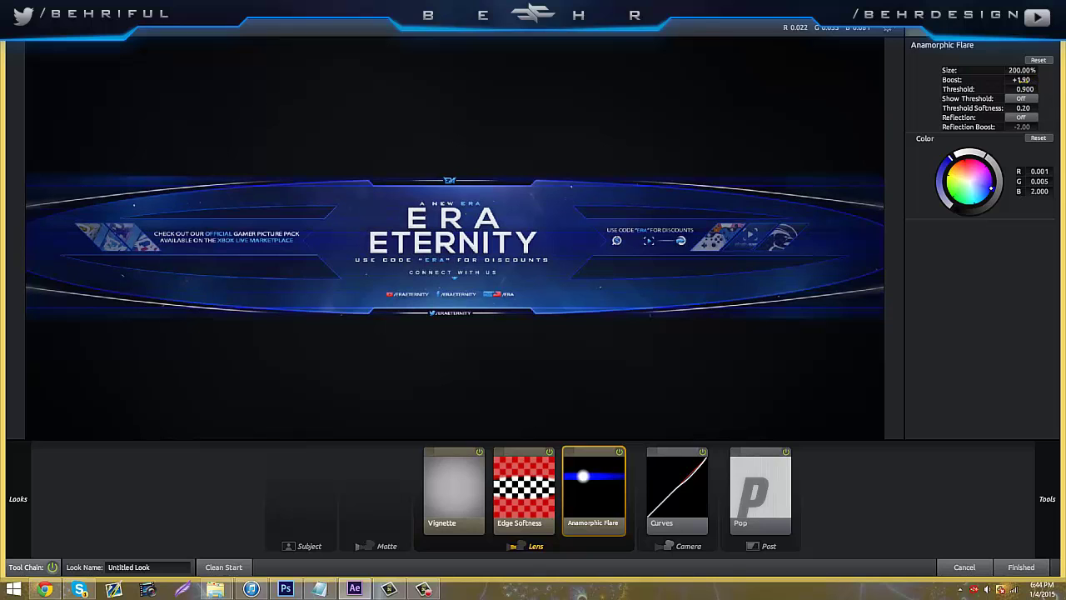
drag(1022, 79, 1017, 79)
Tint the flare colour on the Color wheel, ending with a blue tint
mouse_move(988, 186)
mouse_down()
mouse_move(948, 164)
mouse_move(941, 176)
mouse_move(972, 162)
mouse_up()
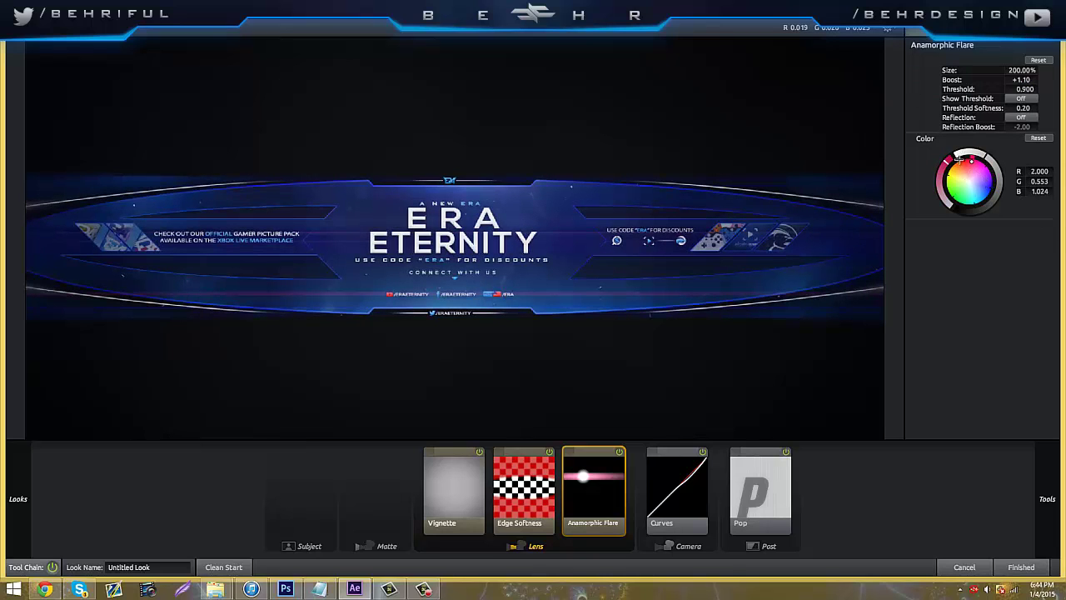
click(965, 179)
mouse_move(964, 179)
mouse_down()
mouse_move(951, 193)
mouse_move(991, 188)
mouse_up()
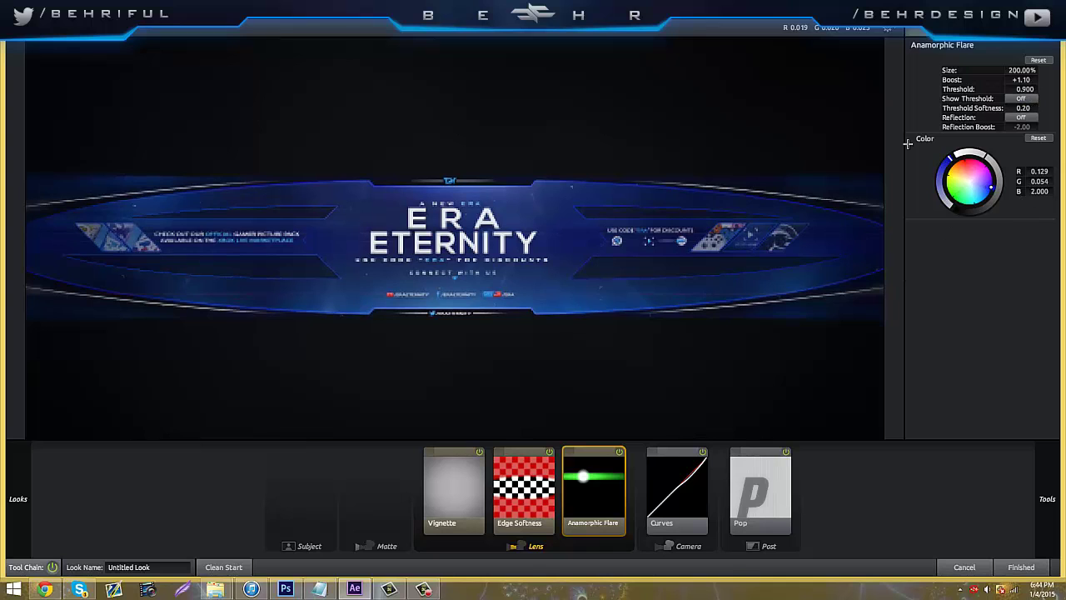
Add a Pop tool to the Subject stage and set Pop to +7%
mouse_move(1054, 291)
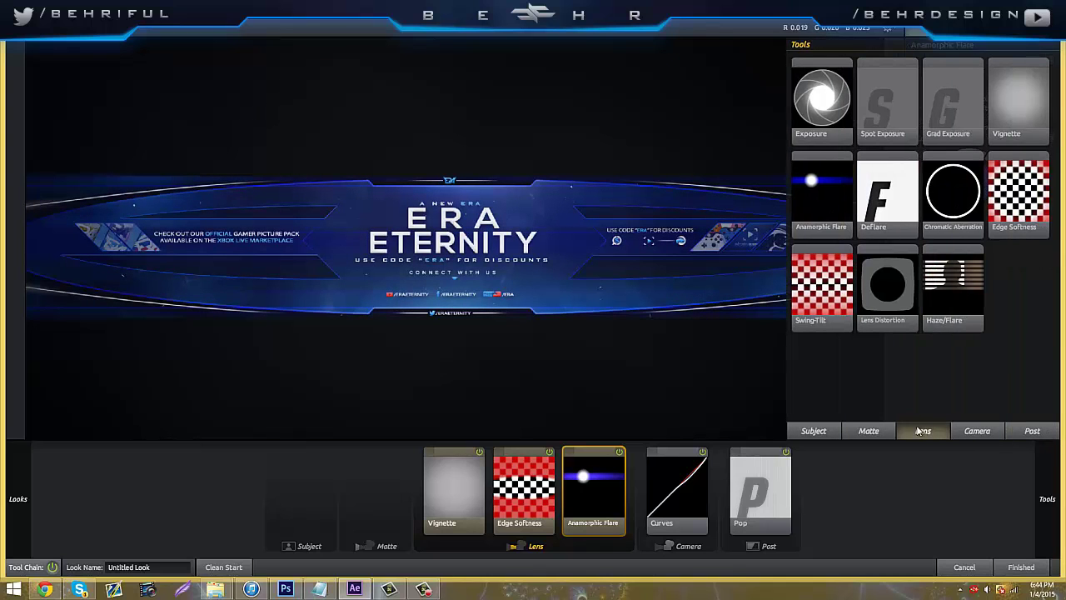
click(875, 435)
click(814, 432)
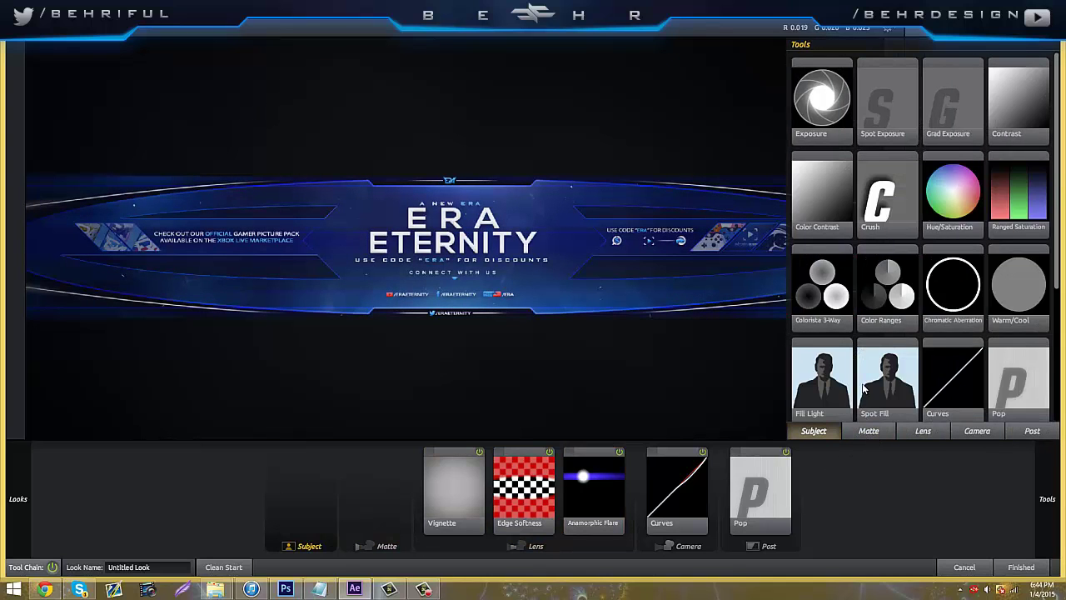
scroll(941, 314, down, 2)
drag(1028, 298, 471, 245)
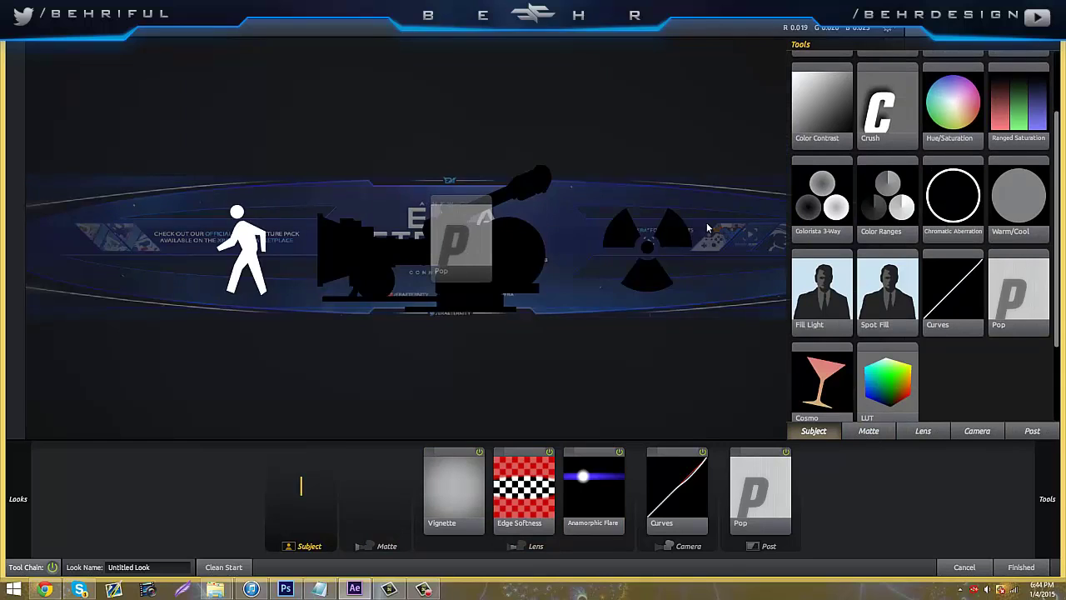
drag(1013, 71, 1033, 72)
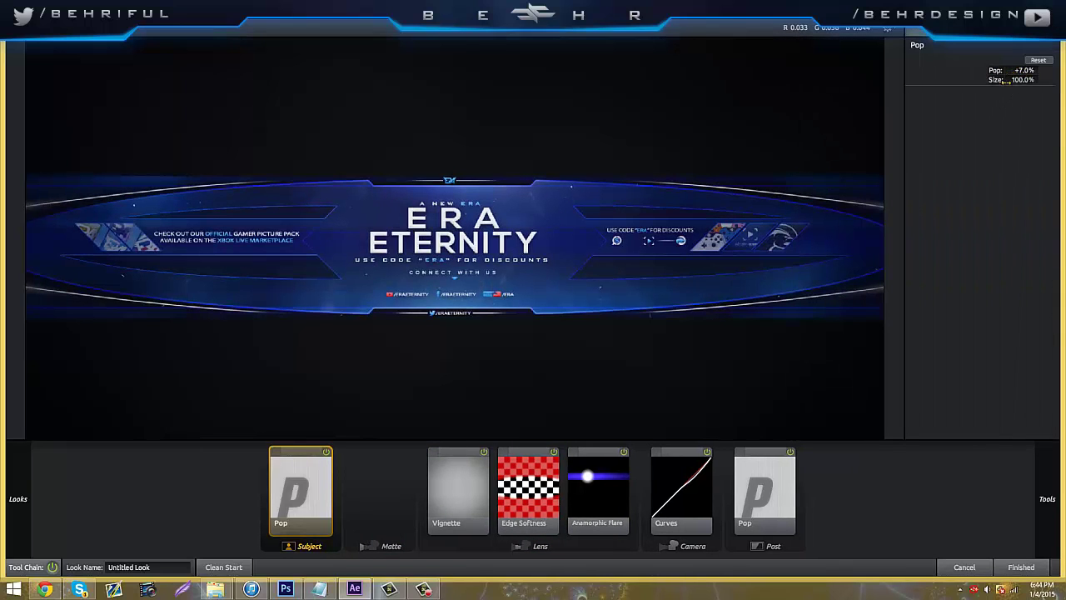
Add a Chromatic Aberration tool to the Subject stage
mouse_move(1050, 551)
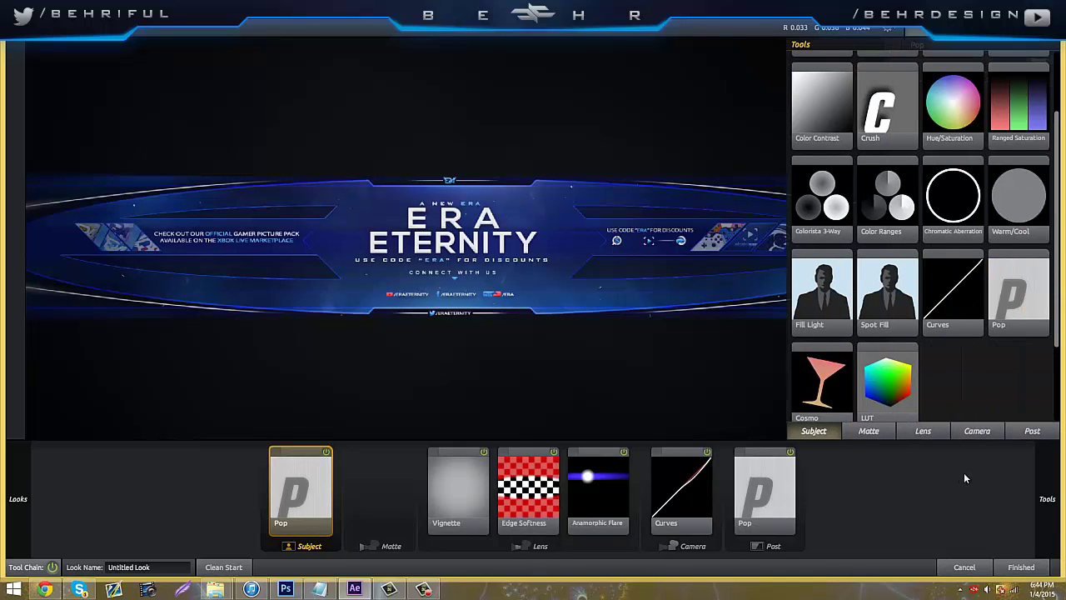
scroll(980, 334, up, 1)
drag(972, 249, 583, 245)
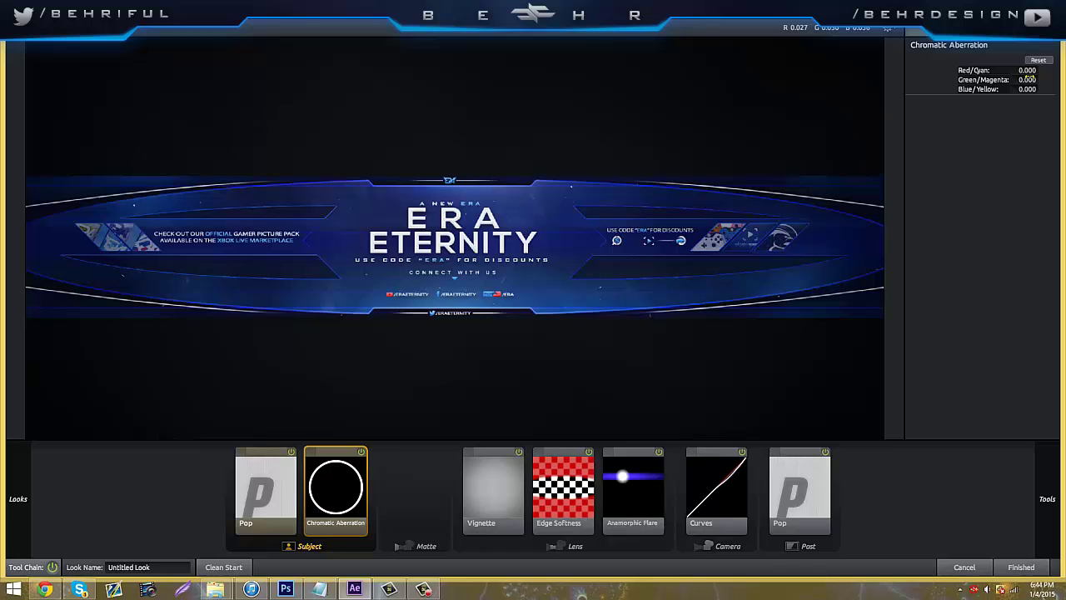
Set chromatic aberration to Blue/Yellow +0.420, Green/Magenta -0.430 and Red/Cyan -0.410
drag(1027, 89, 1041, 92)
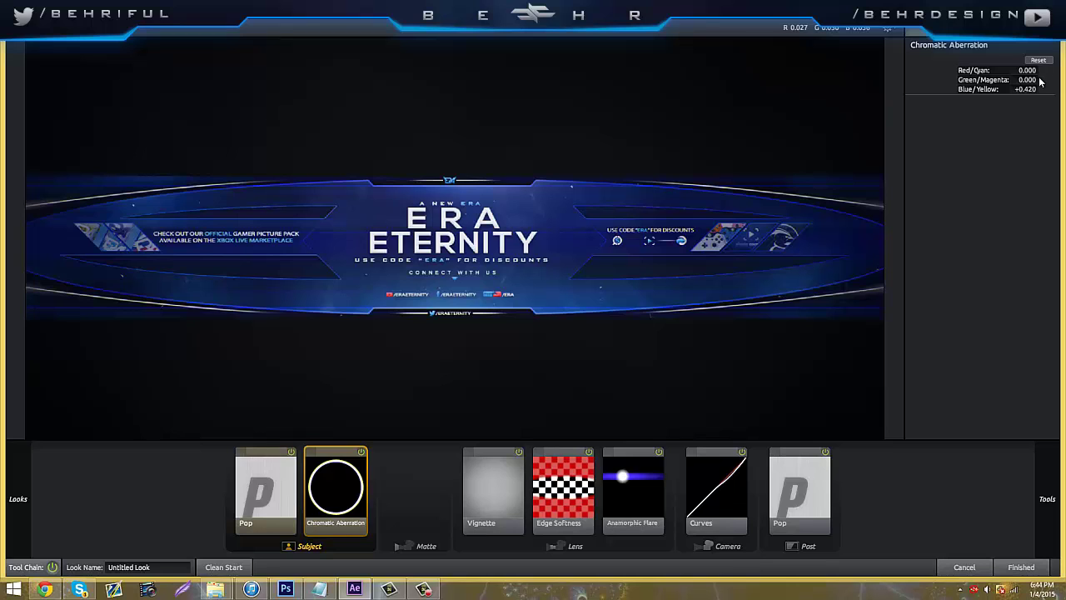
drag(1027, 80, 1013, 80)
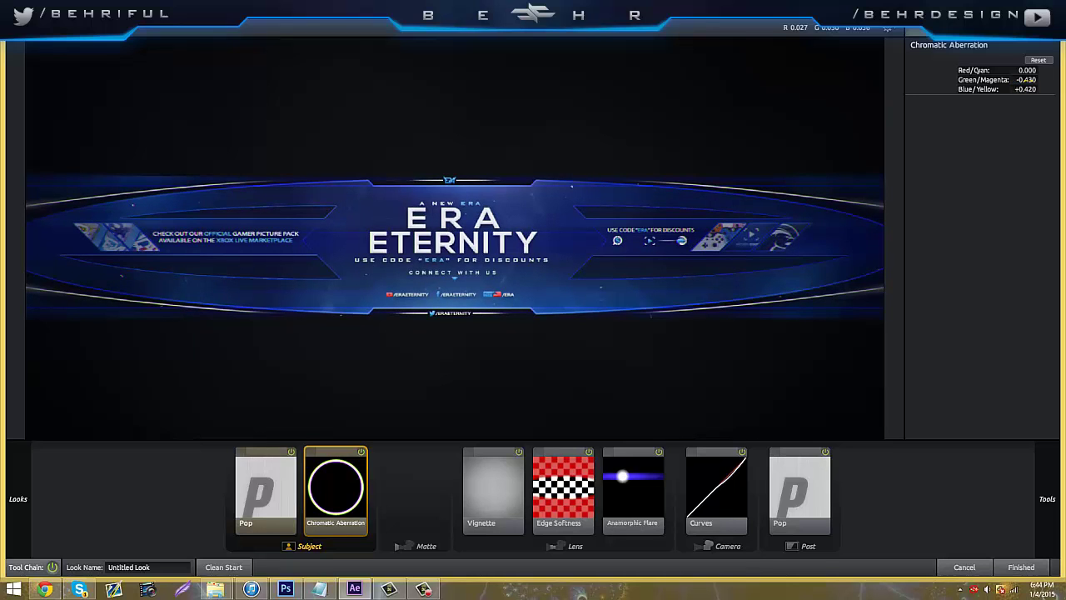
drag(1028, 70, 1043, 73)
mouse_move(1018, 70)
mouse_down()
mouse_move(1008, 76)
mouse_move(1022, 71)
mouse_up()
Apply the finished look to the layer and add the tutorial1 composition to the Render Queue
click(1022, 567)
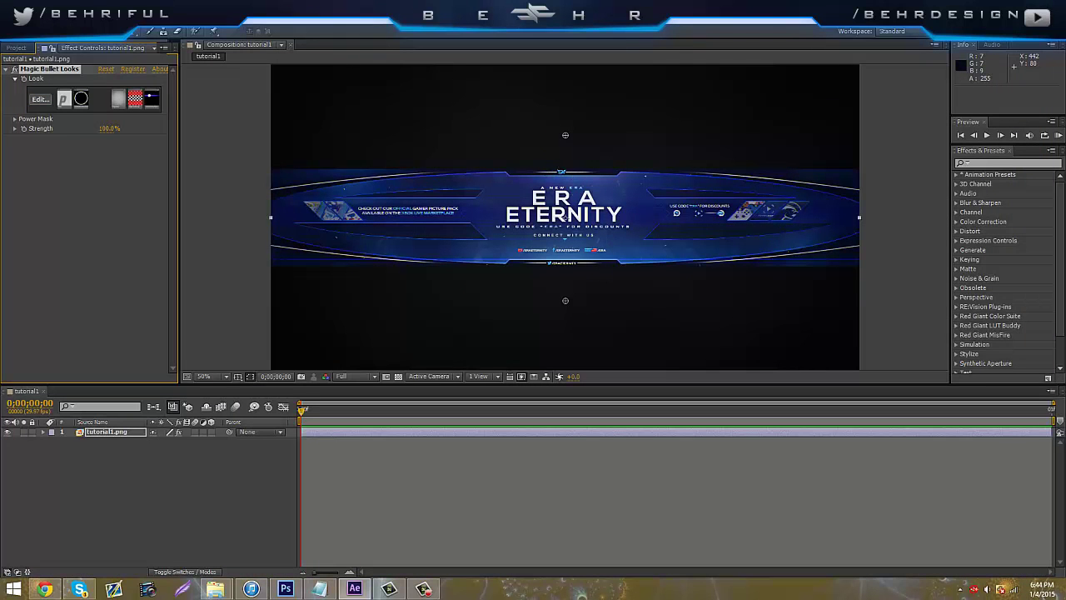
click(58, 15)
click(123, 99)
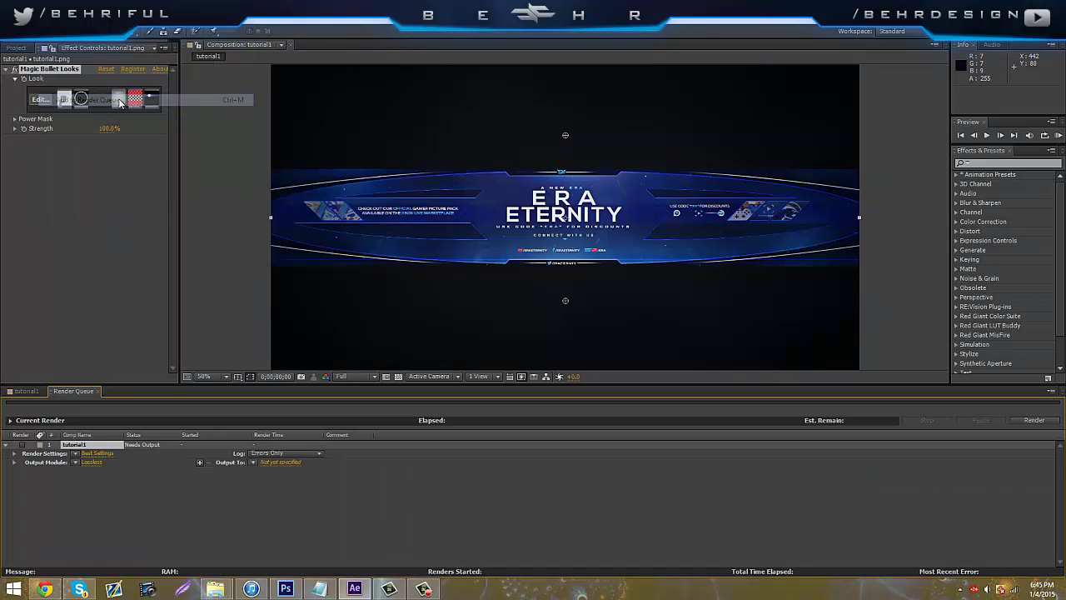
Keep Best render settings and set the output module to PNG Sequence with audio off
click(93, 454)
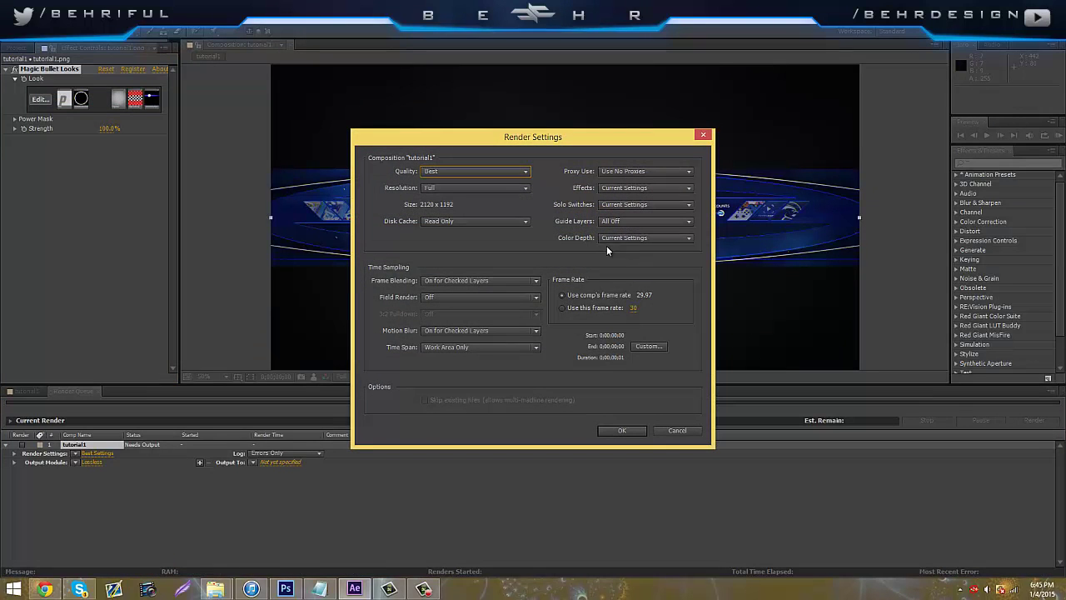
click(624, 430)
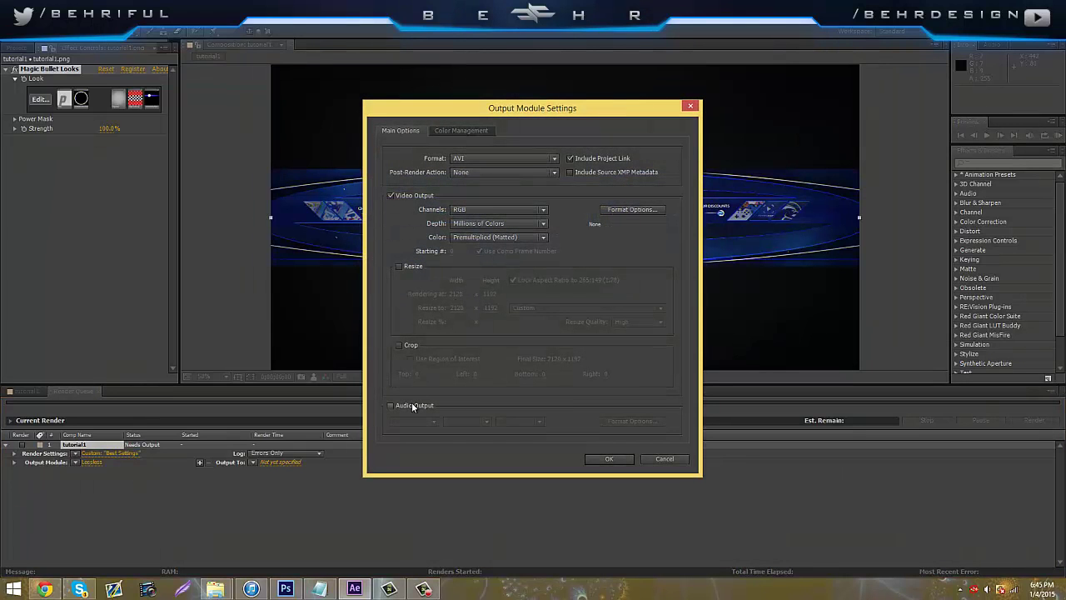
click(391, 406)
click(392, 405)
click(497, 157)
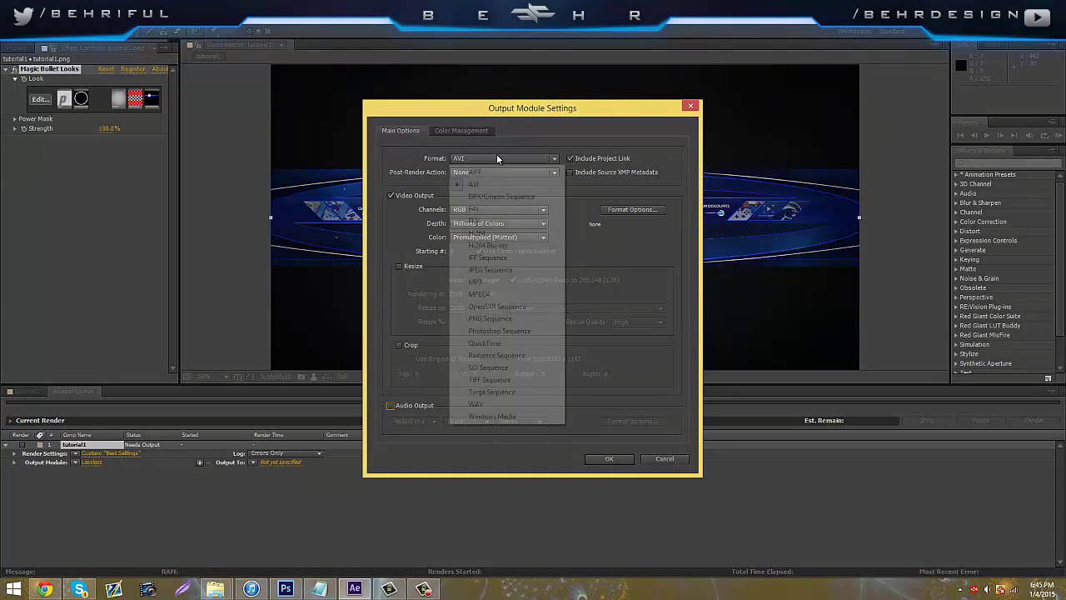
click(499, 318)
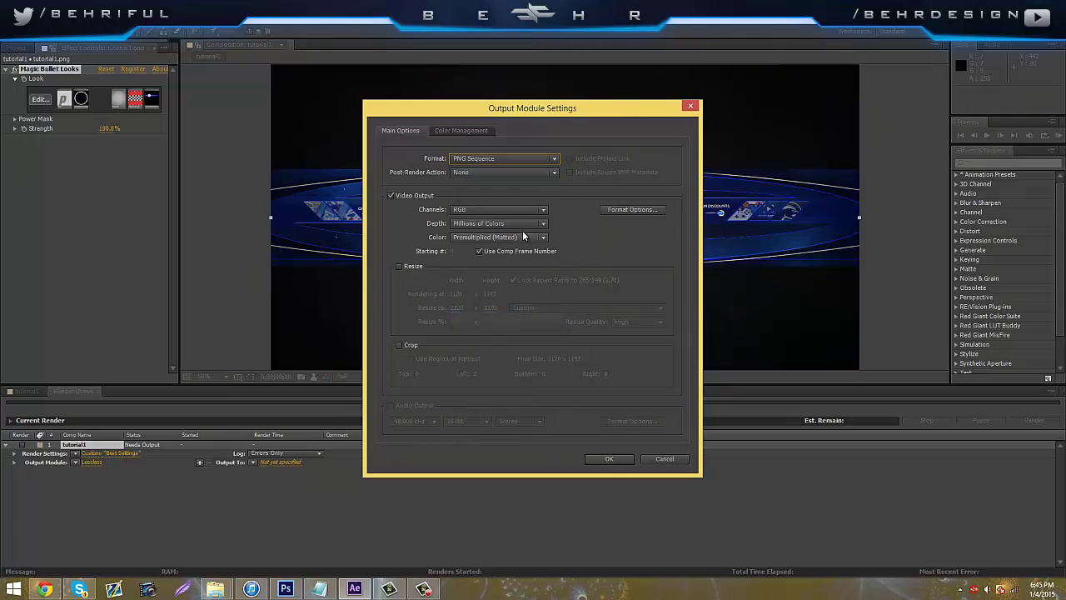
click(608, 461)
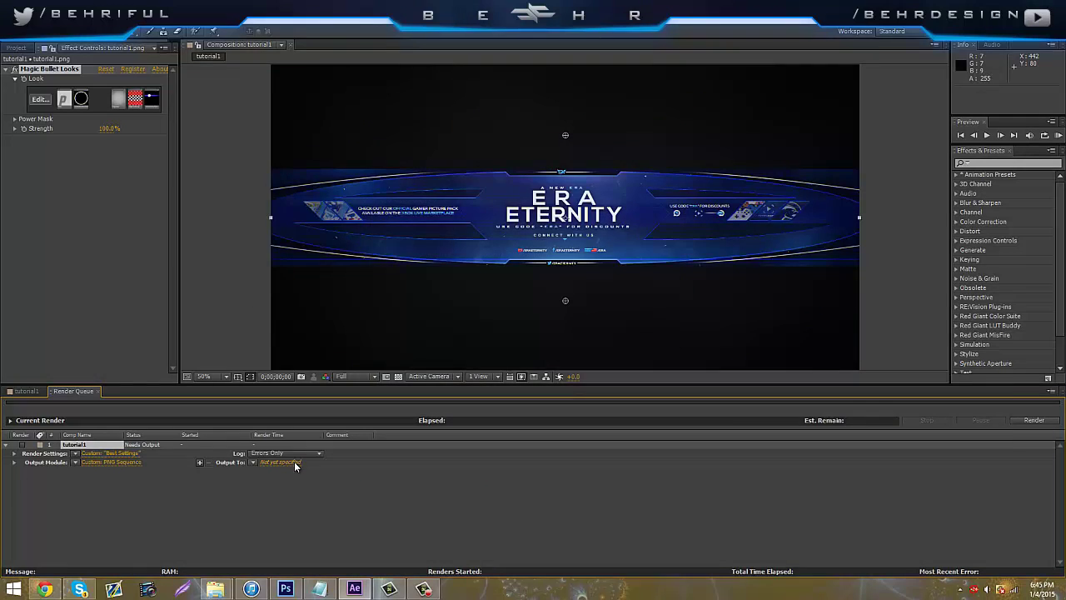
Name the render output file 'stud' and save it to the Desktop
click(294, 462)
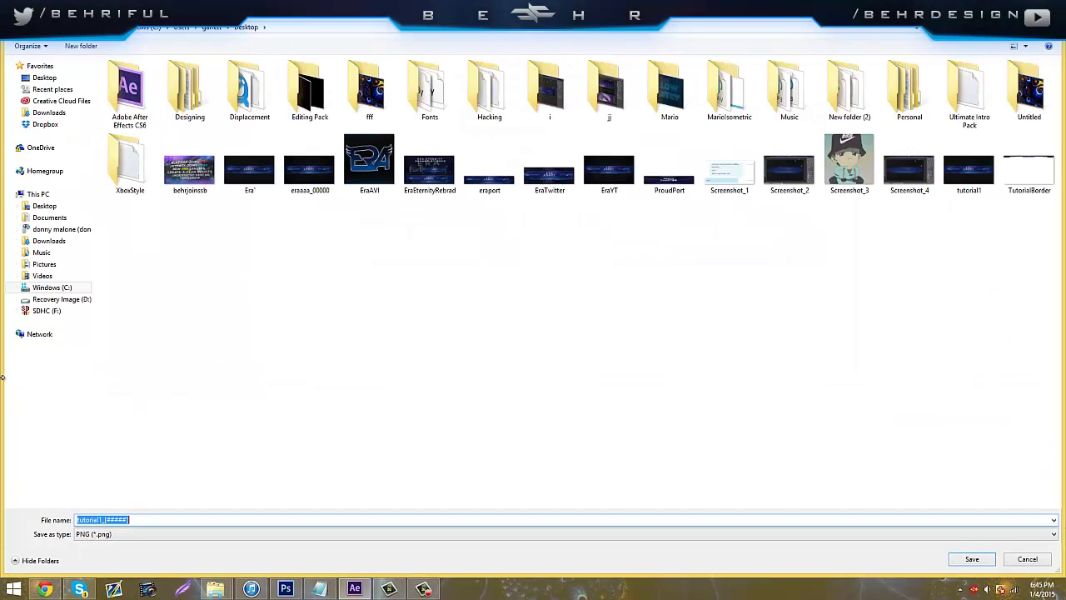
key(BackSpace)
text(stud)
key(Return)
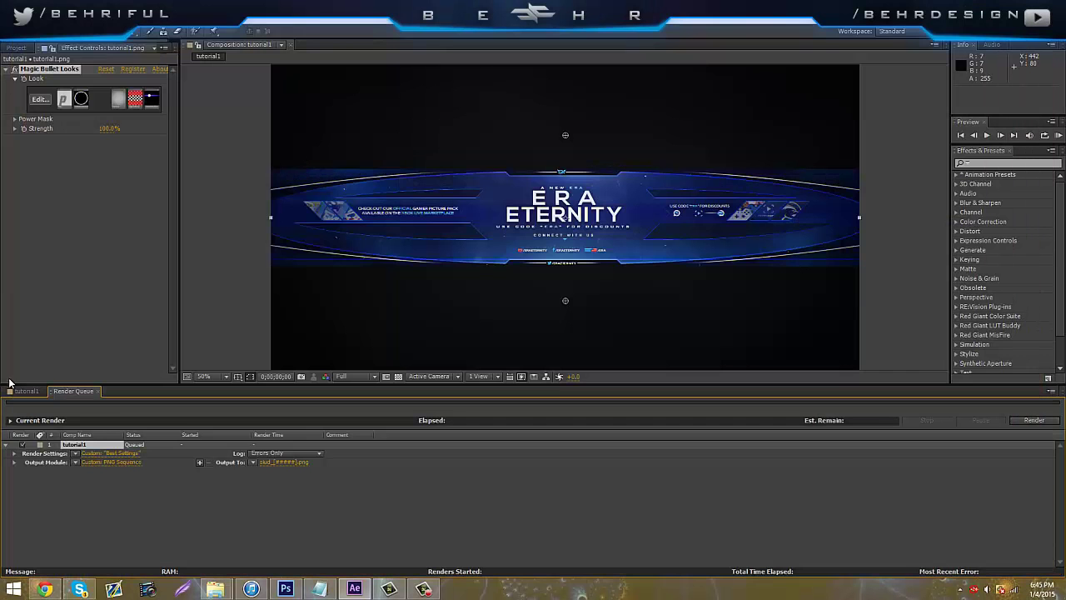
Render the queued banner, then open the rendered siud_00000.png in Photoshop
click(1021, 421)
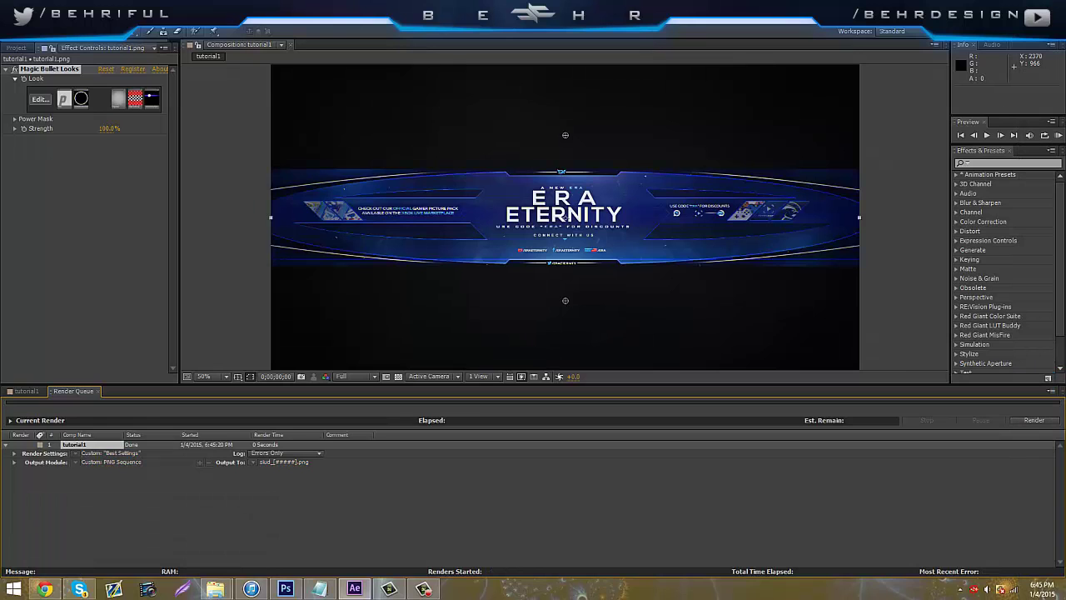
key(alt+Tab)
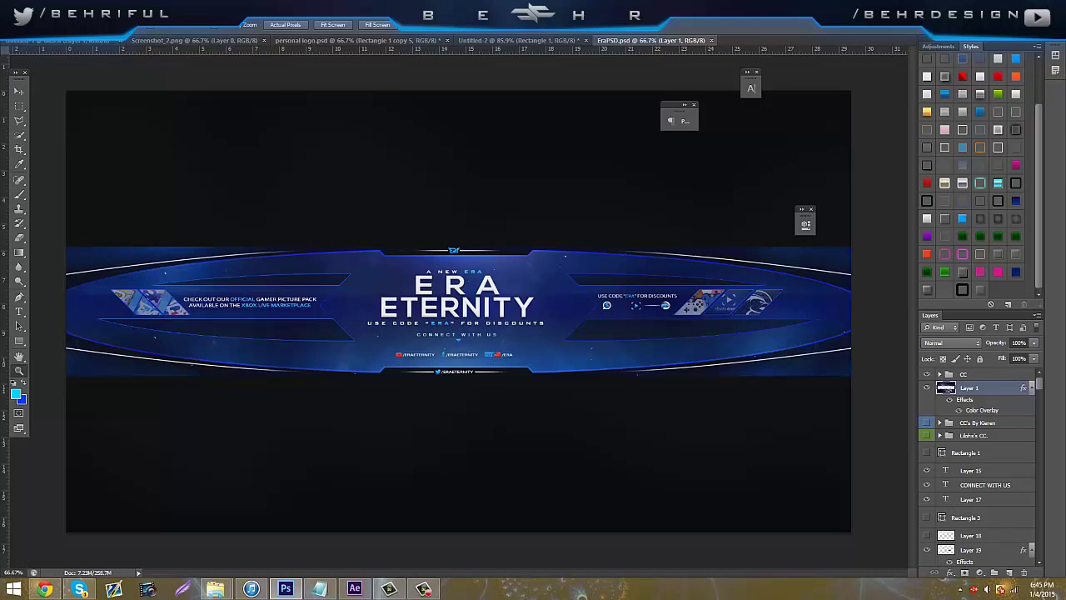
key(alt+f)
text(o)
text(s)
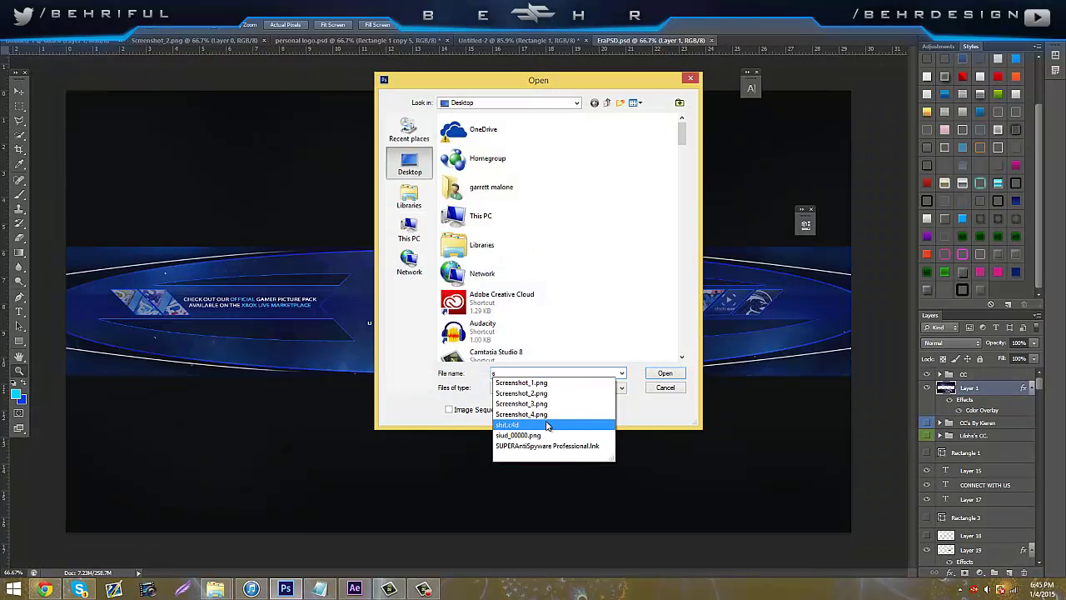
click(550, 426)
text(s)
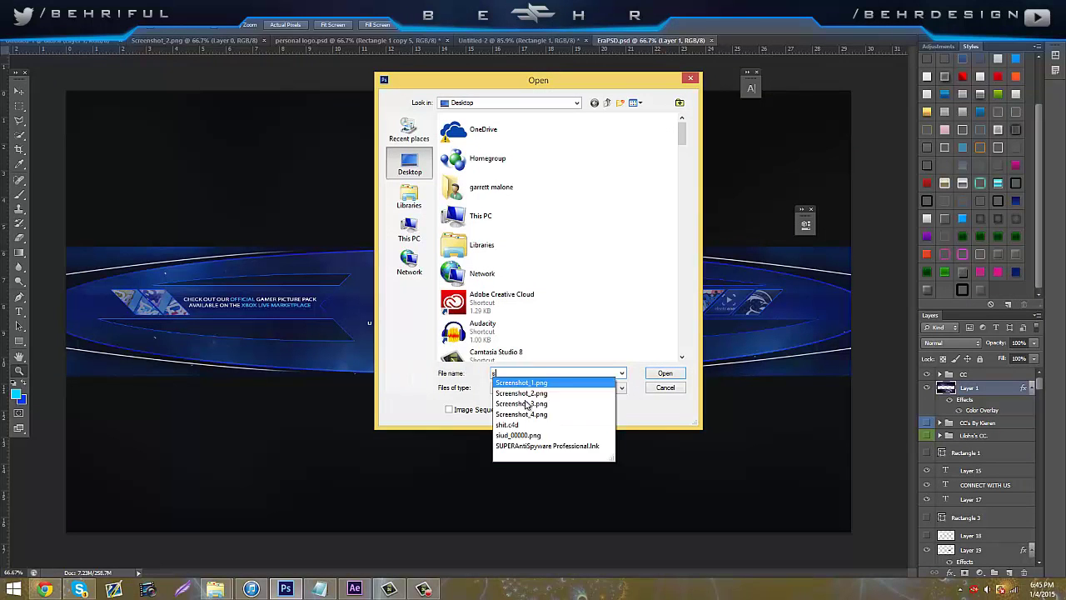
click(513, 434)
click(658, 374)
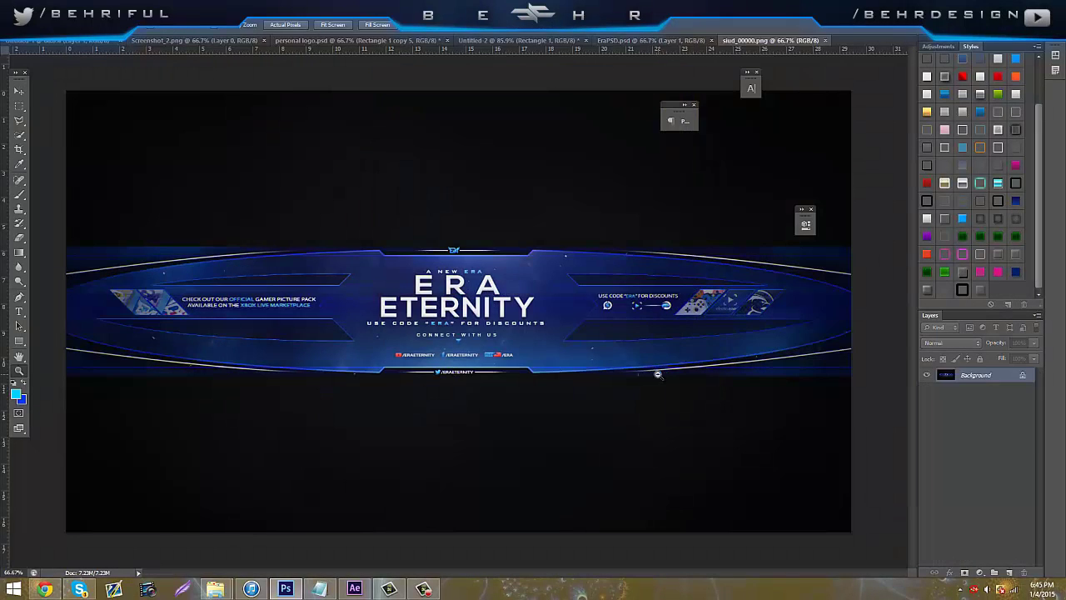
Convert the locked Background into Layer 0 and drag it into EraPSD.psd
click(24, 91)
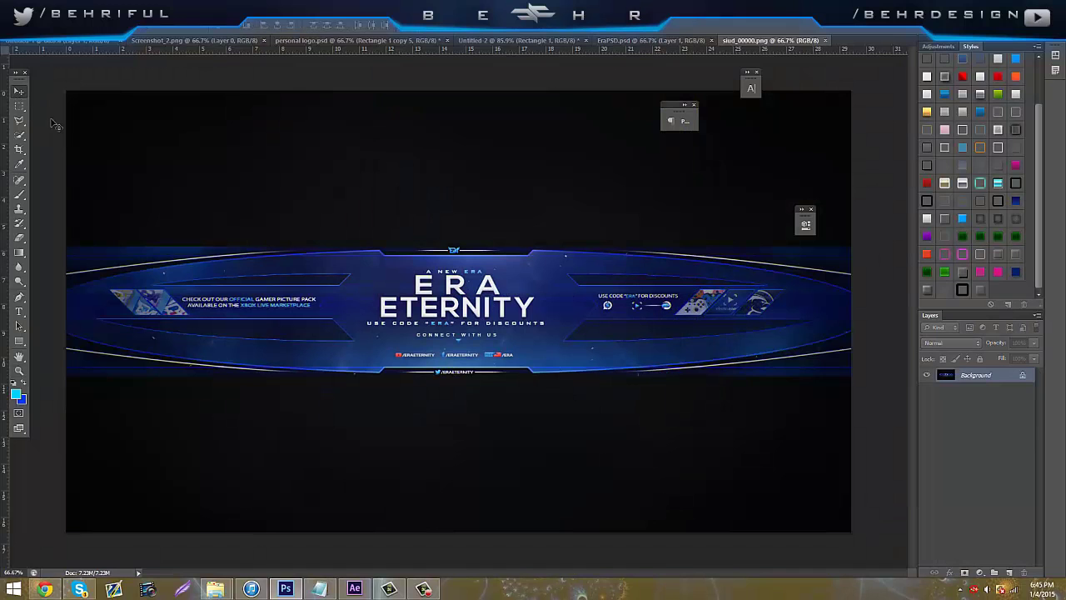
double_click(986, 380)
click(626, 193)
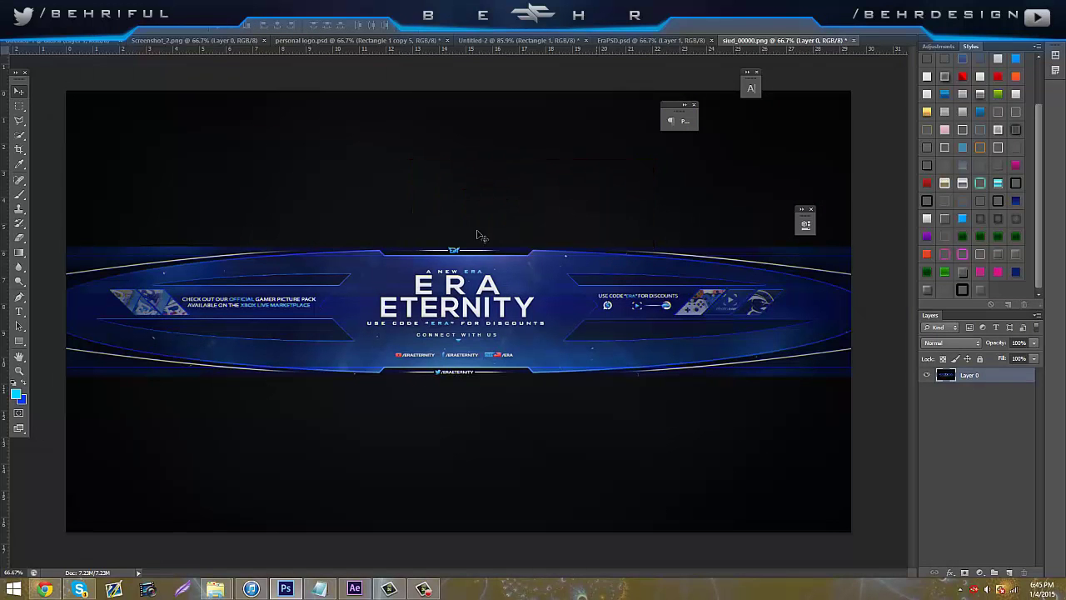
drag(437, 198, 266, 329)
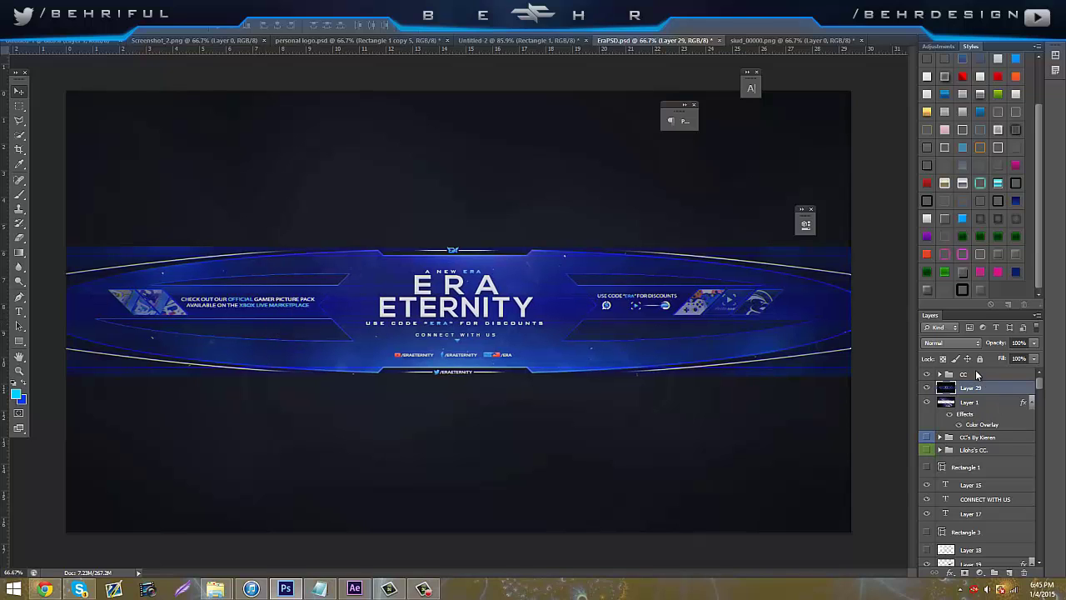
Drag Layer 29 above the CC group to the top of the layer stack
mouse_move(980, 389)
mouse_down()
mouse_move(987, 370)
mouse_move(968, 374)
mouse_up()
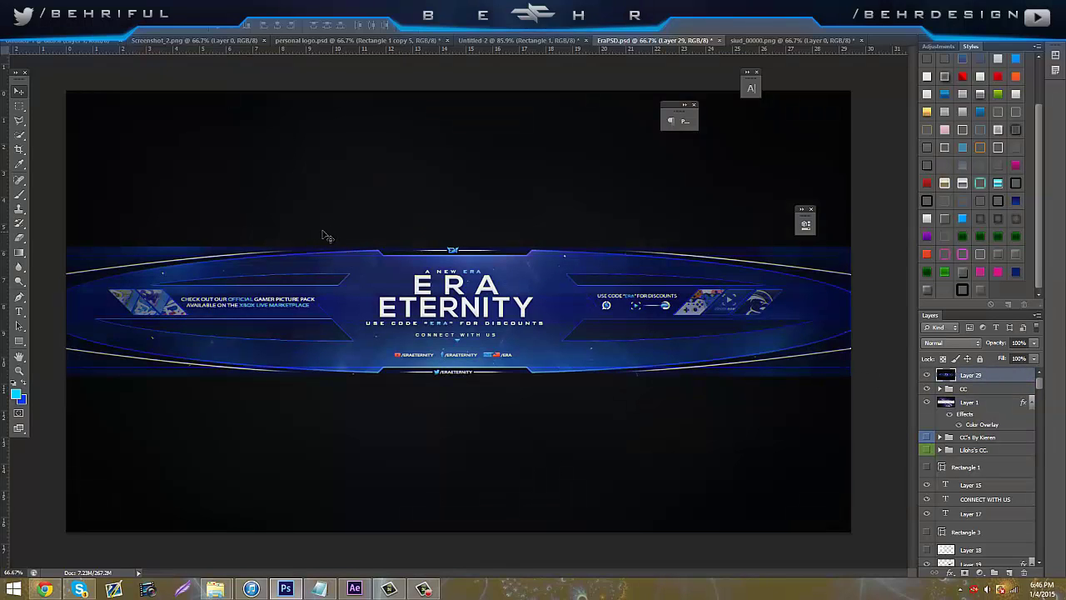
Duplicate Layer 29 and set the Eraser to 349 px with 0% hardness
click(18, 242)
key(ctrl+j)
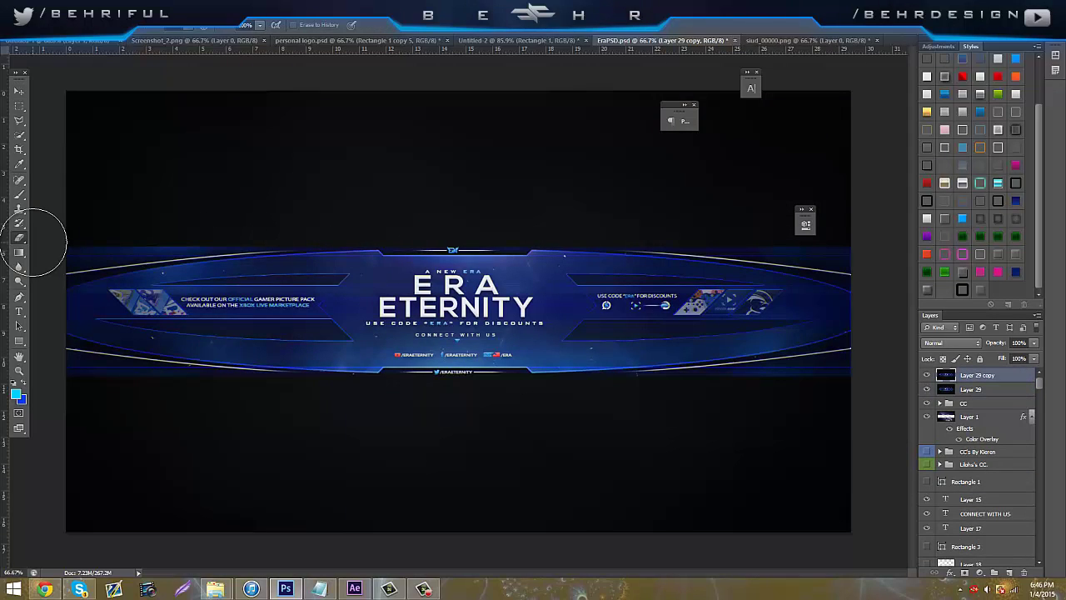
click(927, 389)
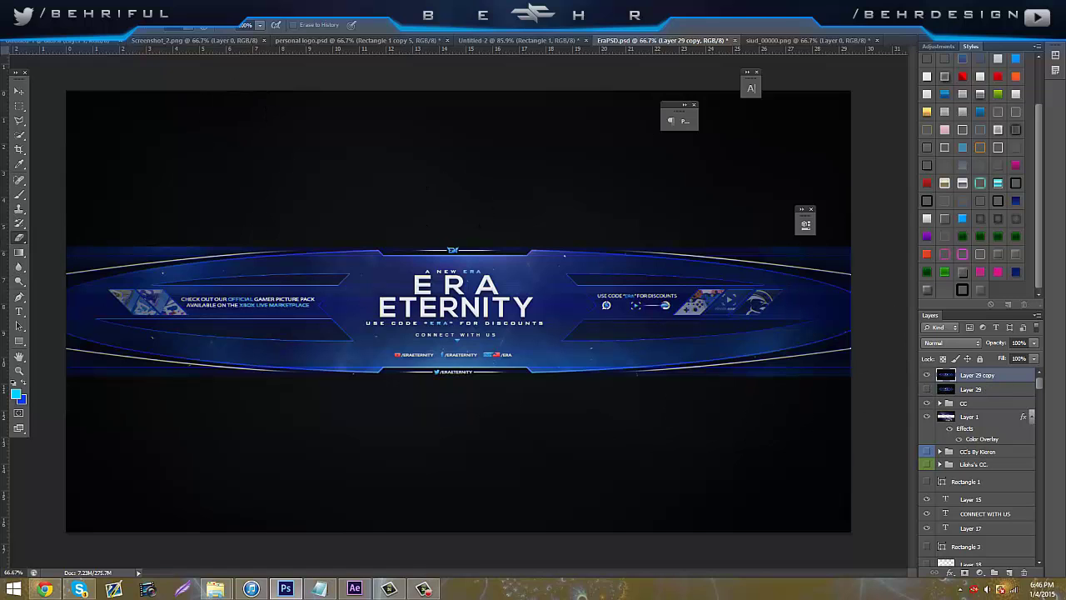
click(38, 25)
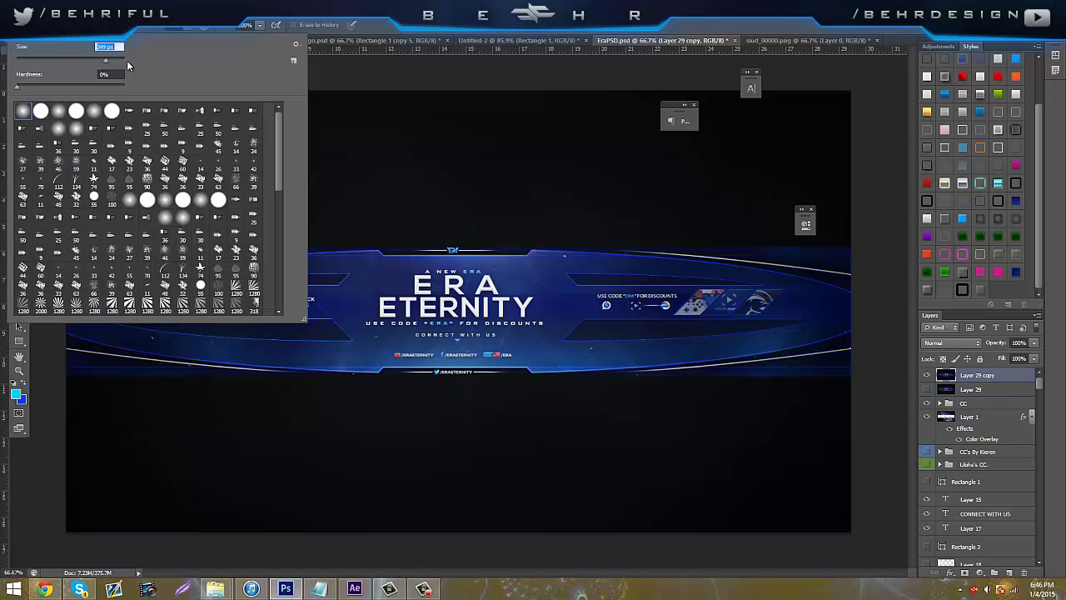
key(Return)
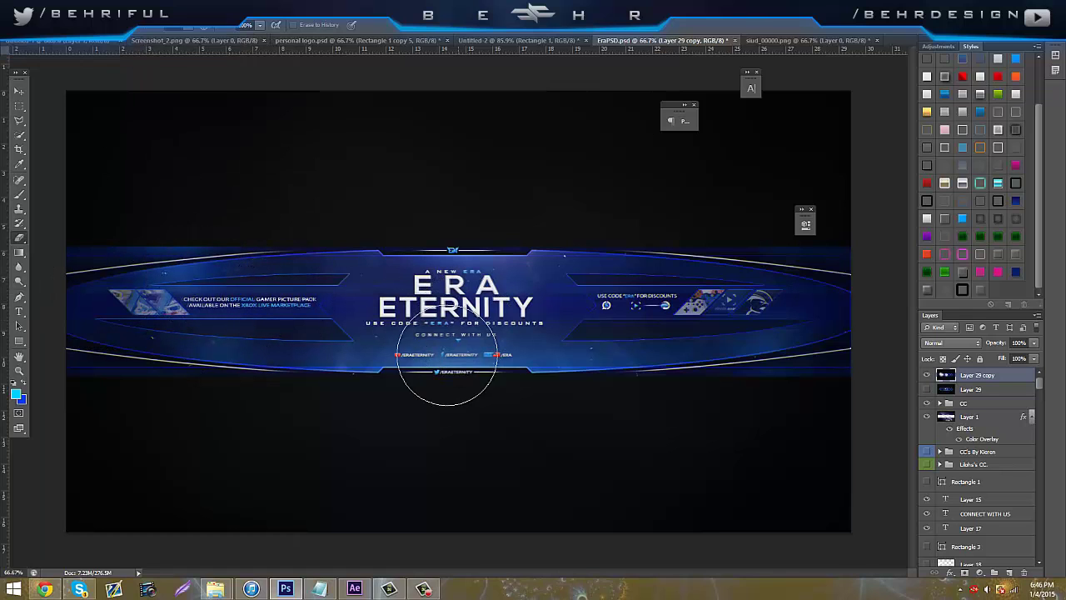
Toggle Layer 29 and its copy on and off to compare, leaving the copy hidden
click(927, 376)
click(927, 390)
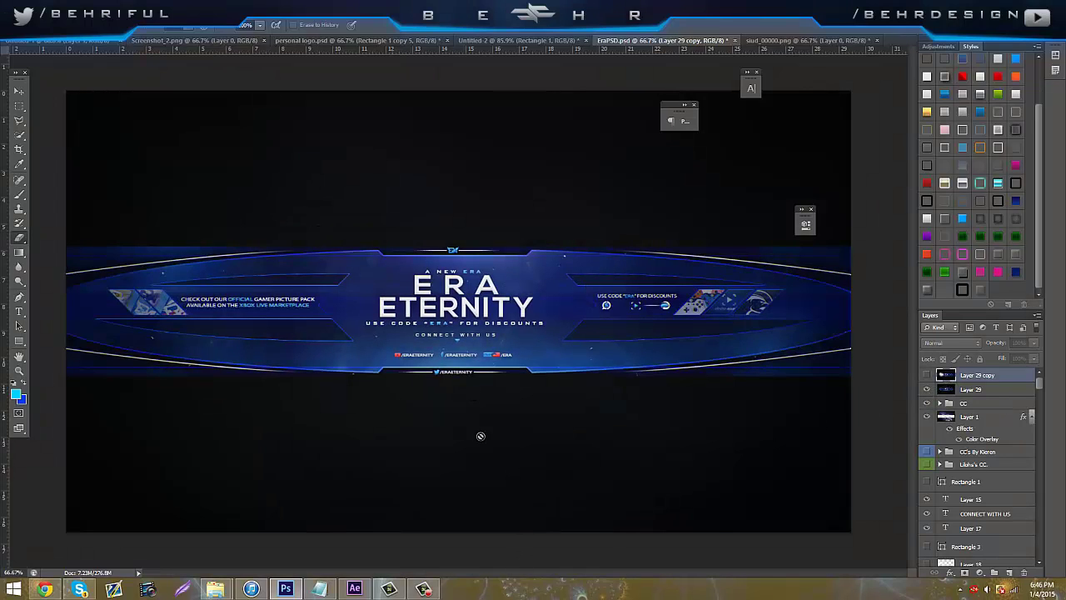
mouse_move(364, 589)
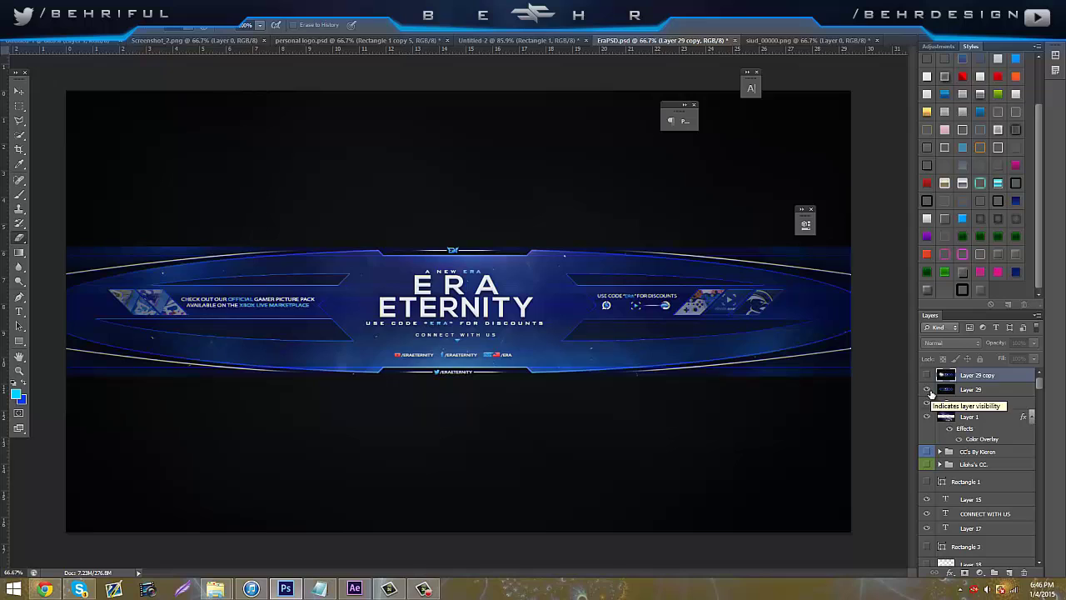
click(928, 390)
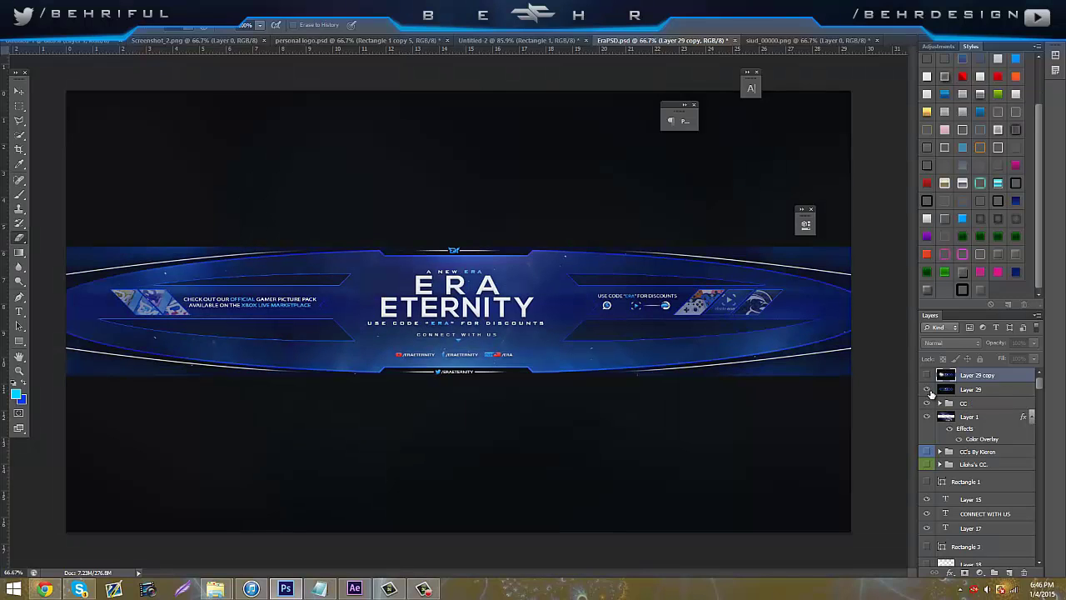
click(928, 390)
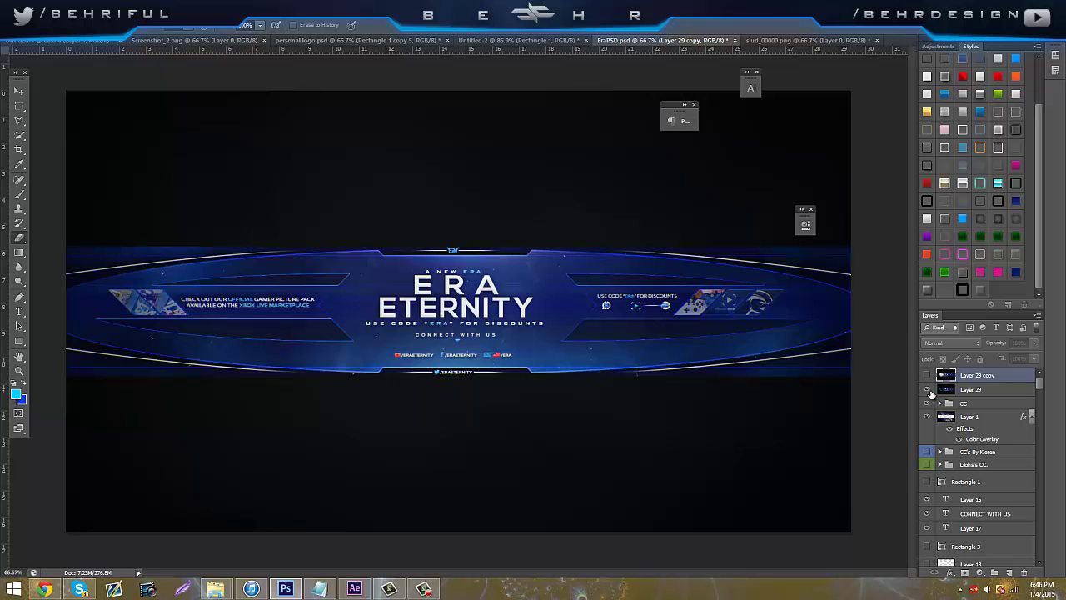
click(1023, 589)
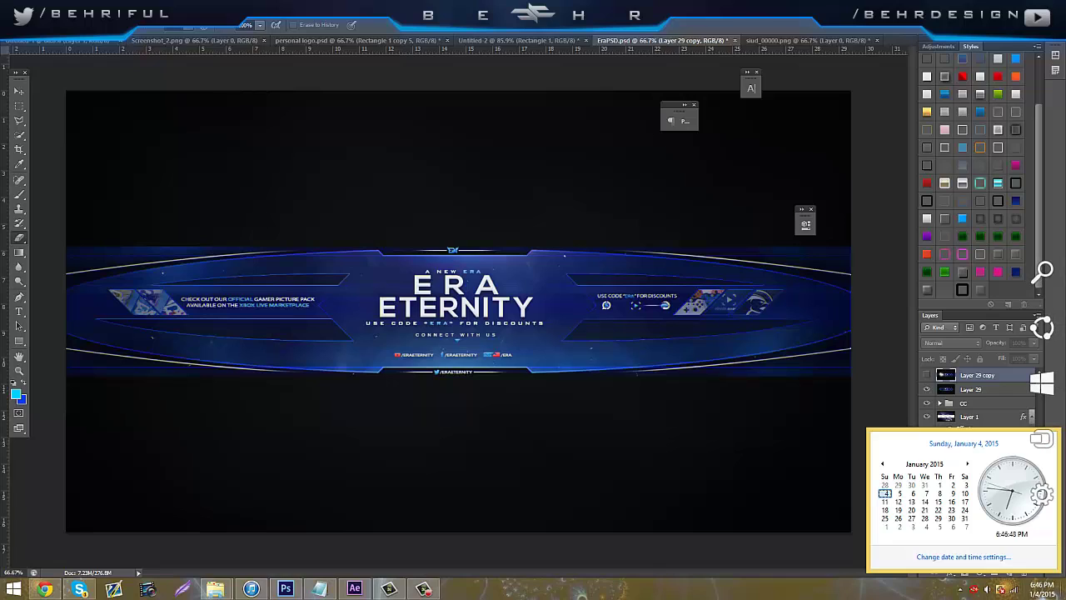
click(746, 449)
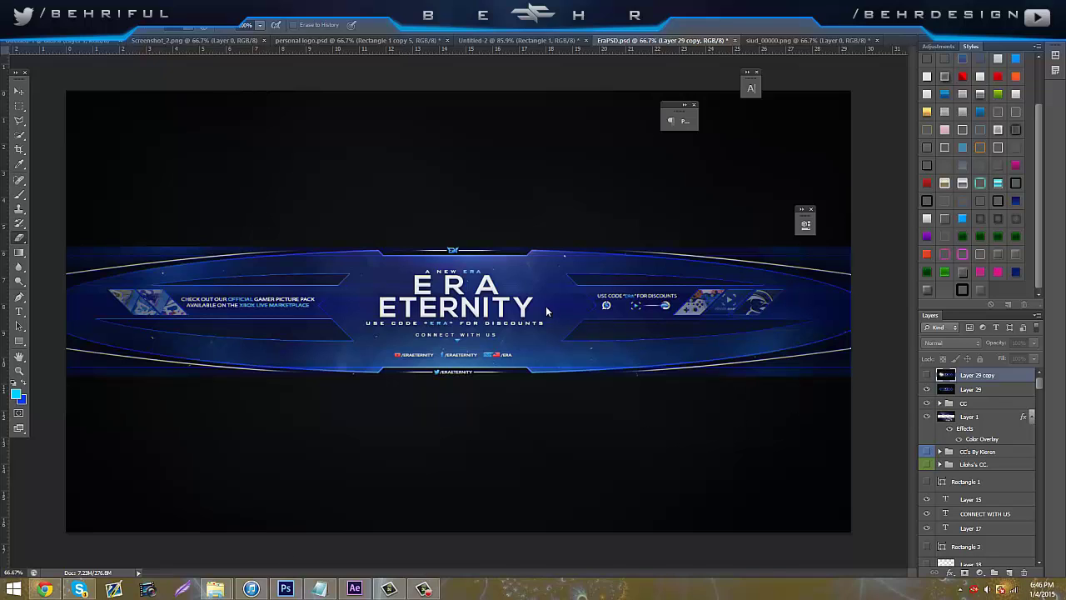
click(423, 589)
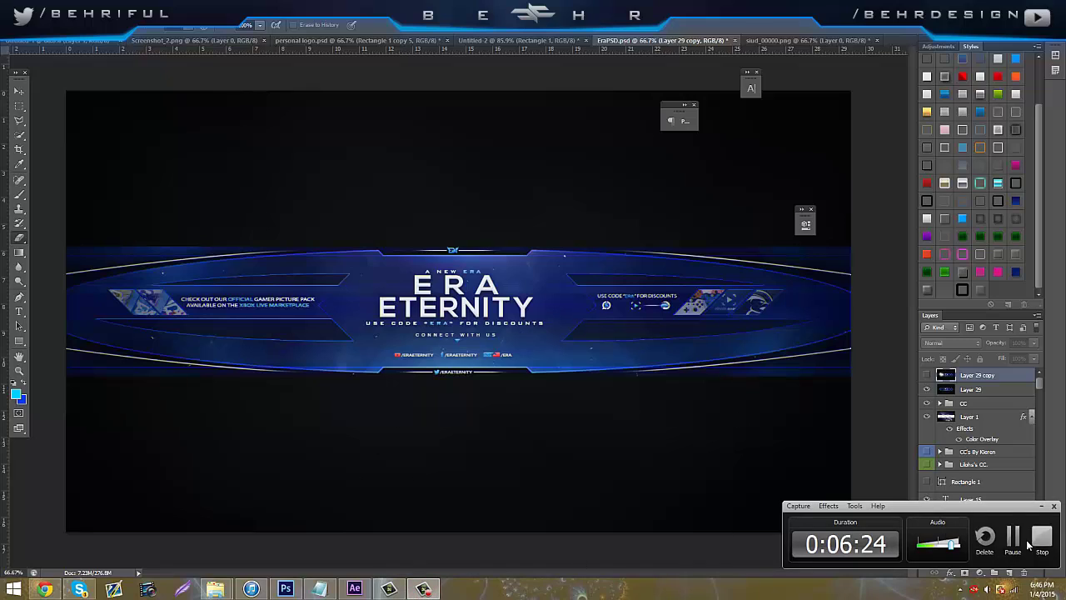